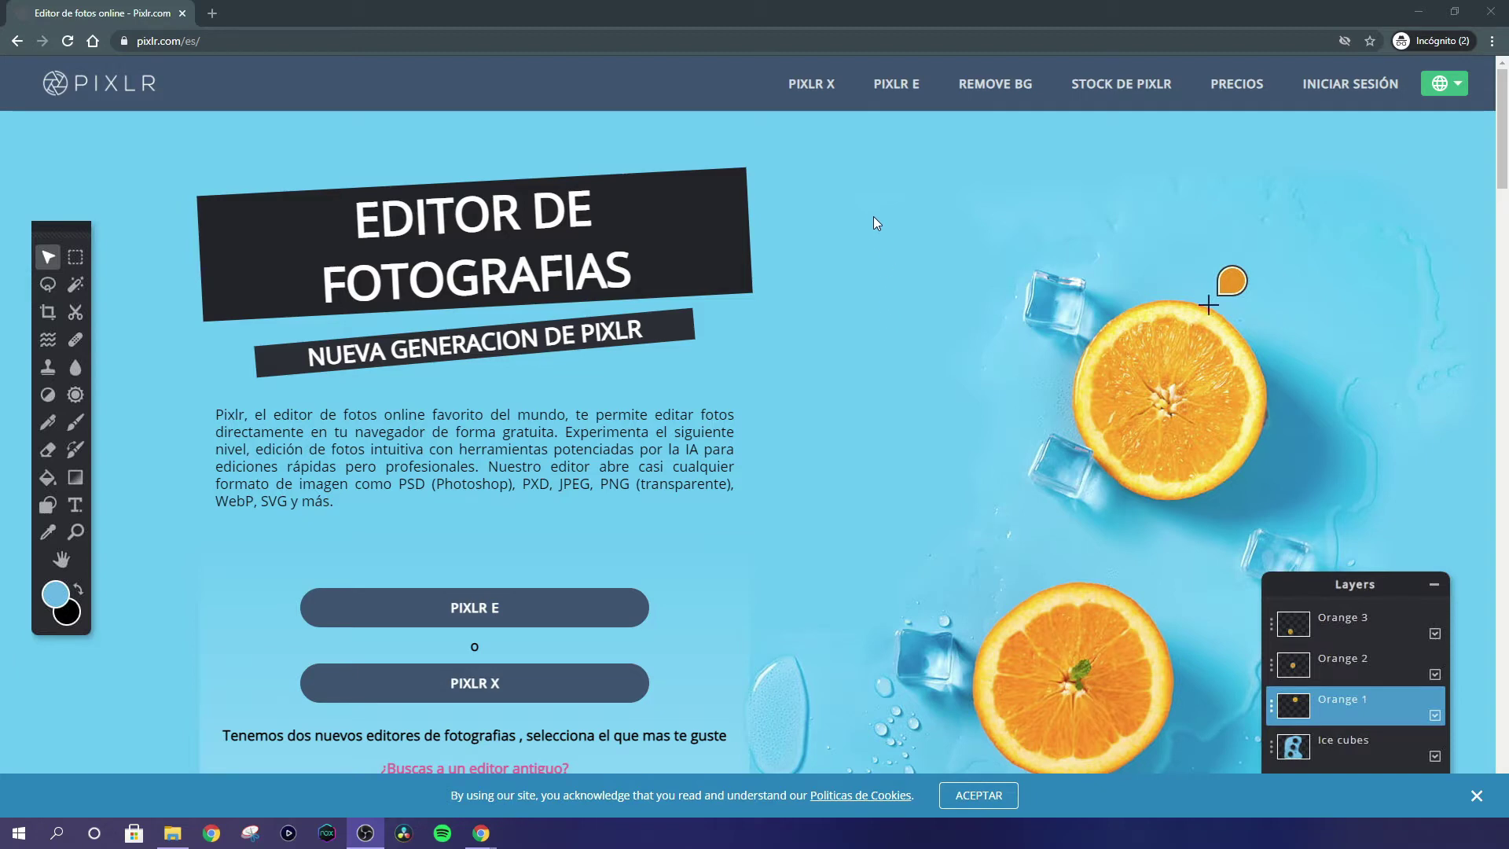
Open the 1280×720 PROGRAMA TUS VIDEOS thumbnail in the Pixlr E editor
click(910, 92)
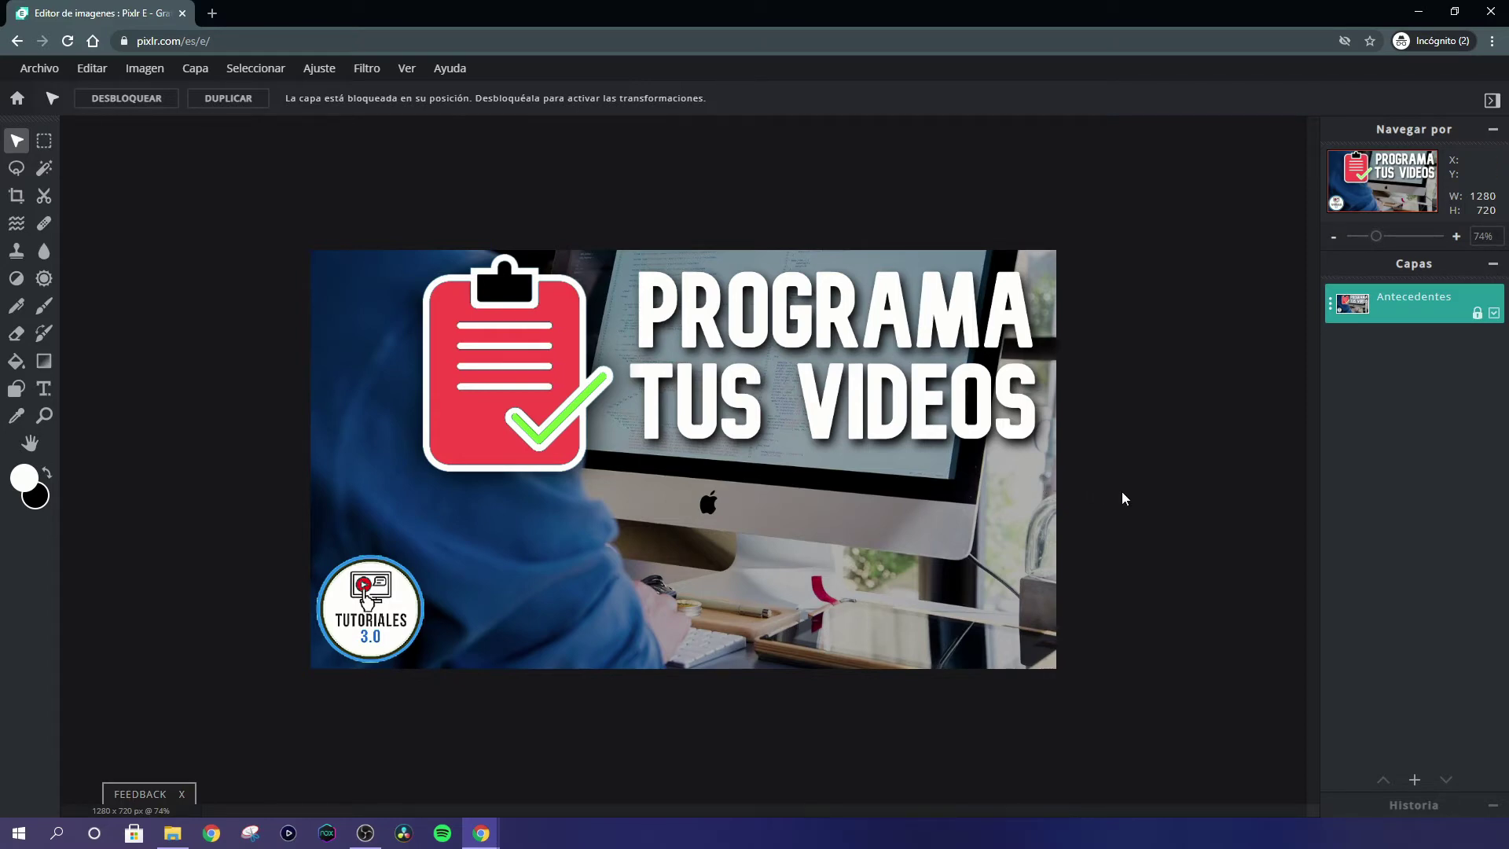
Add a new text layer reading 'PROGRAMA'
click(1414, 780)
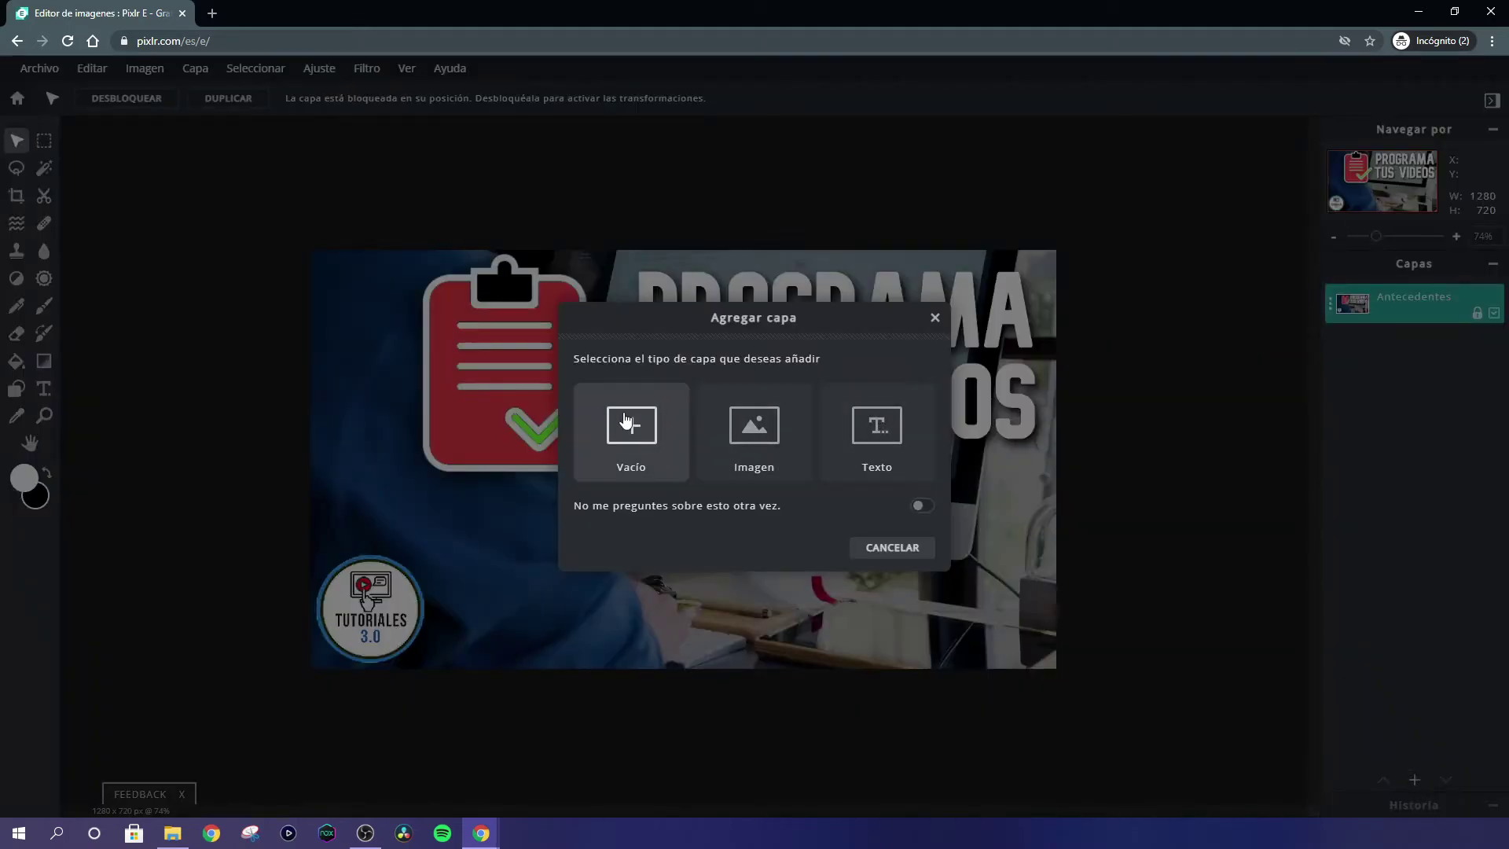
click(886, 428)
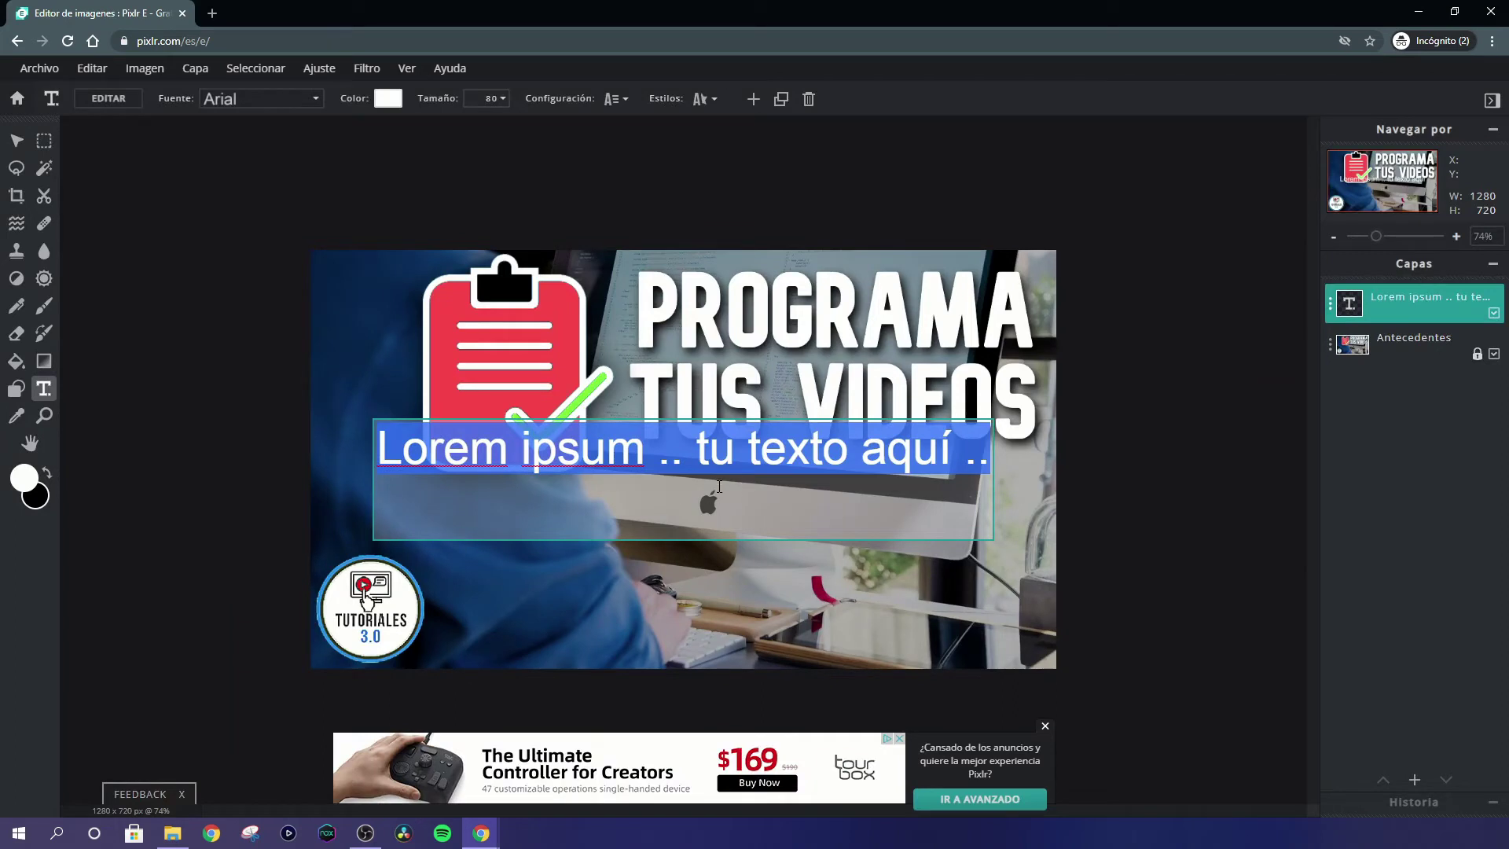
text(PROGRAMA)
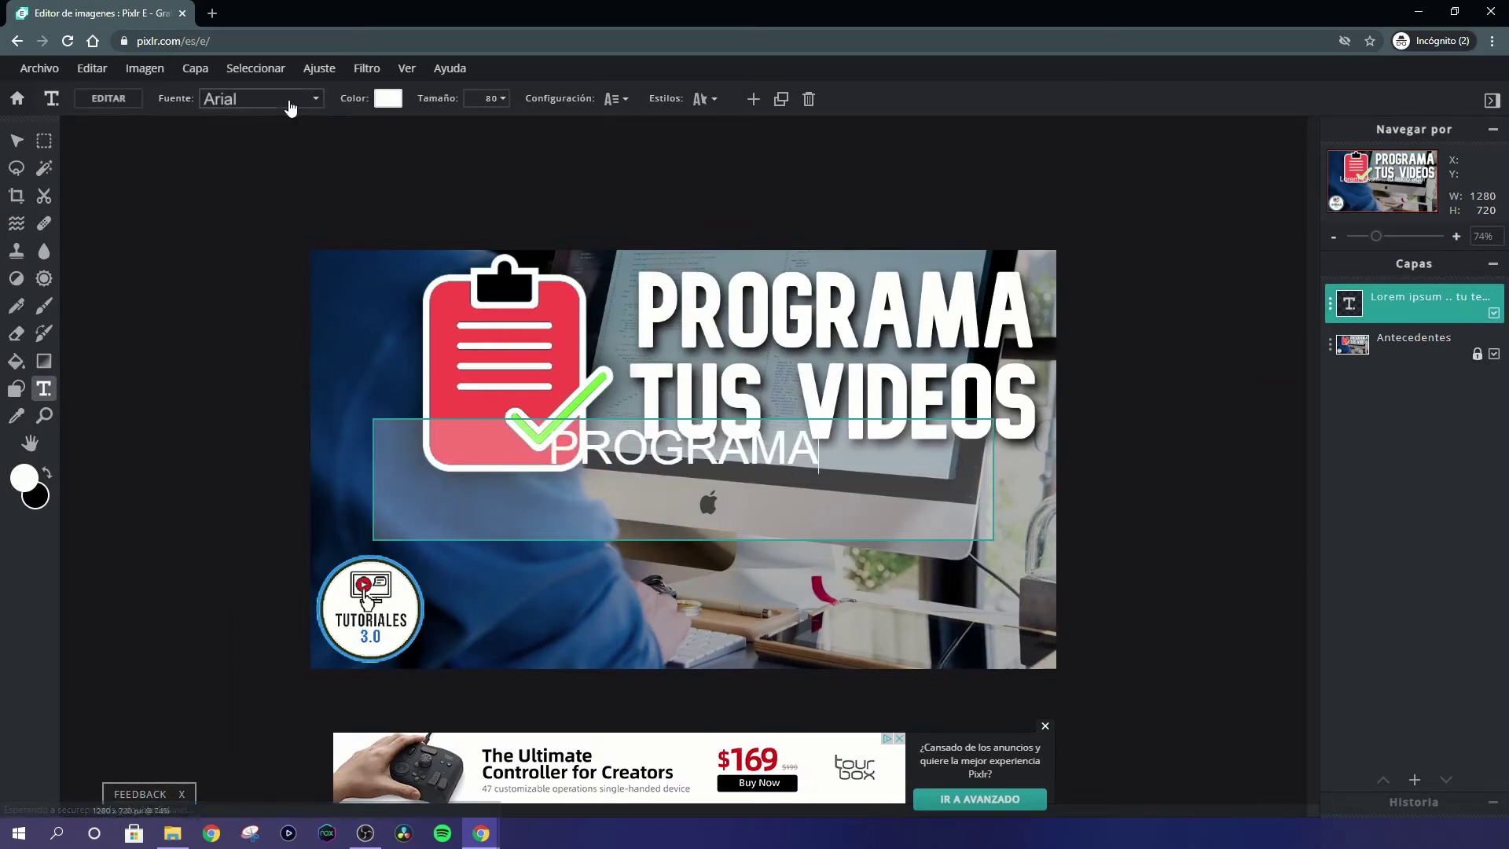
Set the PROGRAMA text font to DADDY DAY
click(315, 102)
scroll(262, 377, down, 1)
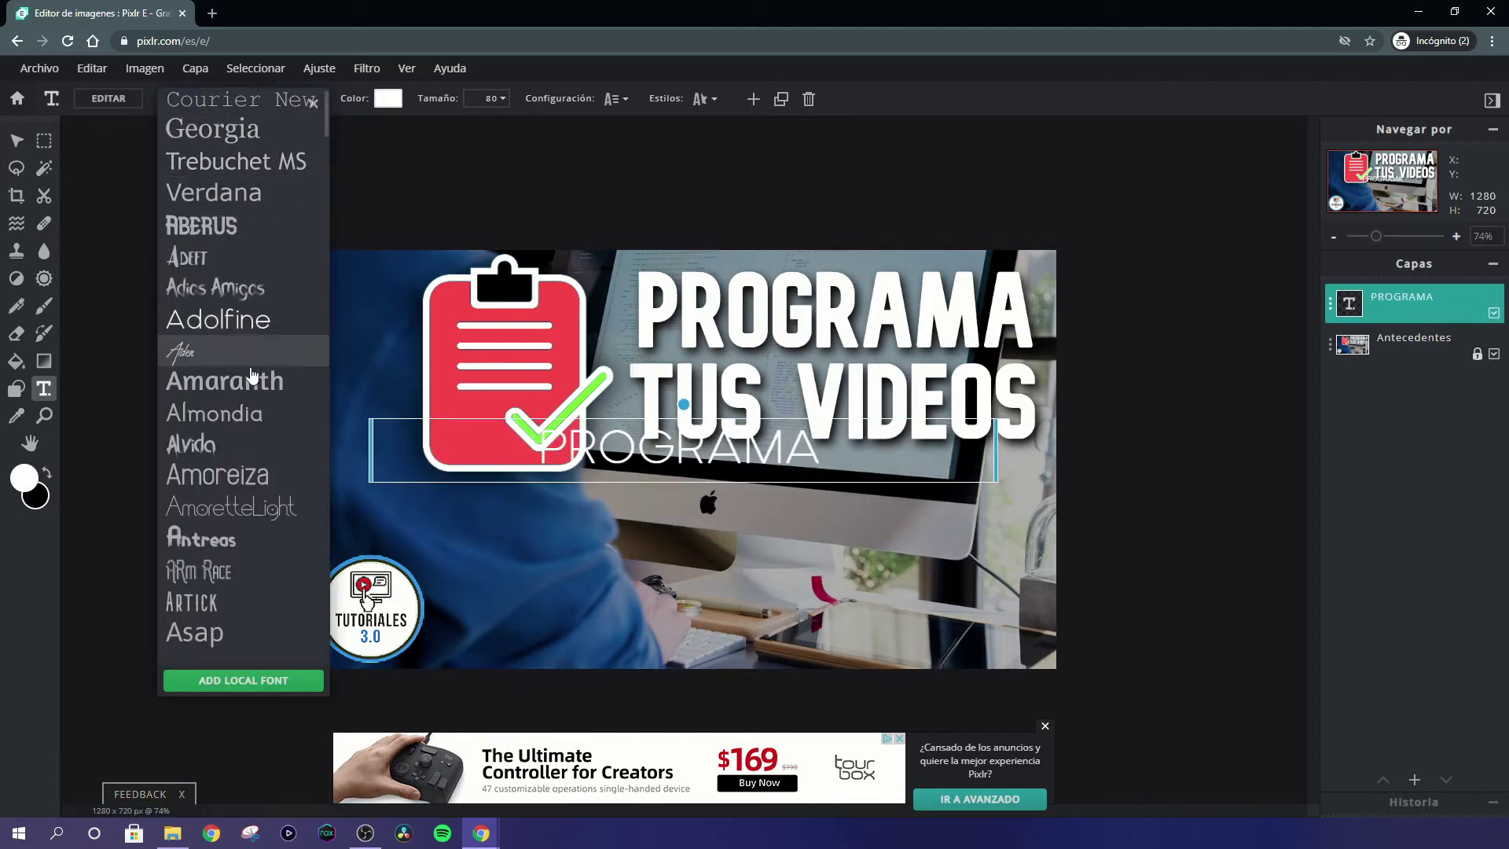
scroll(263, 377, down, 4)
scroll(251, 378, down, 4)
scroll(250, 378, down, 3)
scroll(248, 385, down, 2)
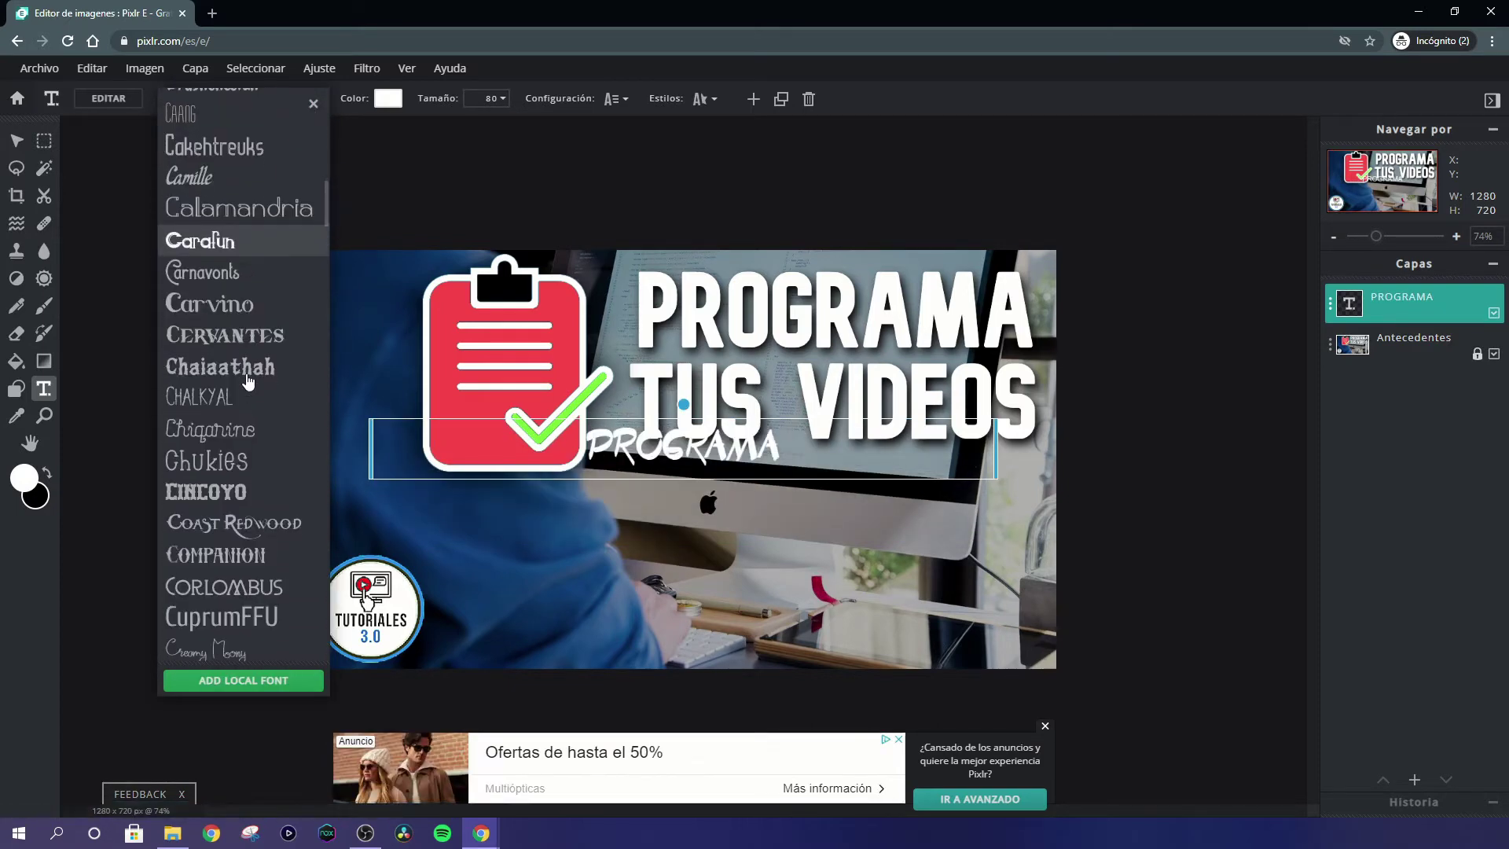
scroll(247, 389, down, 1)
scroll(245, 396, down, 1)
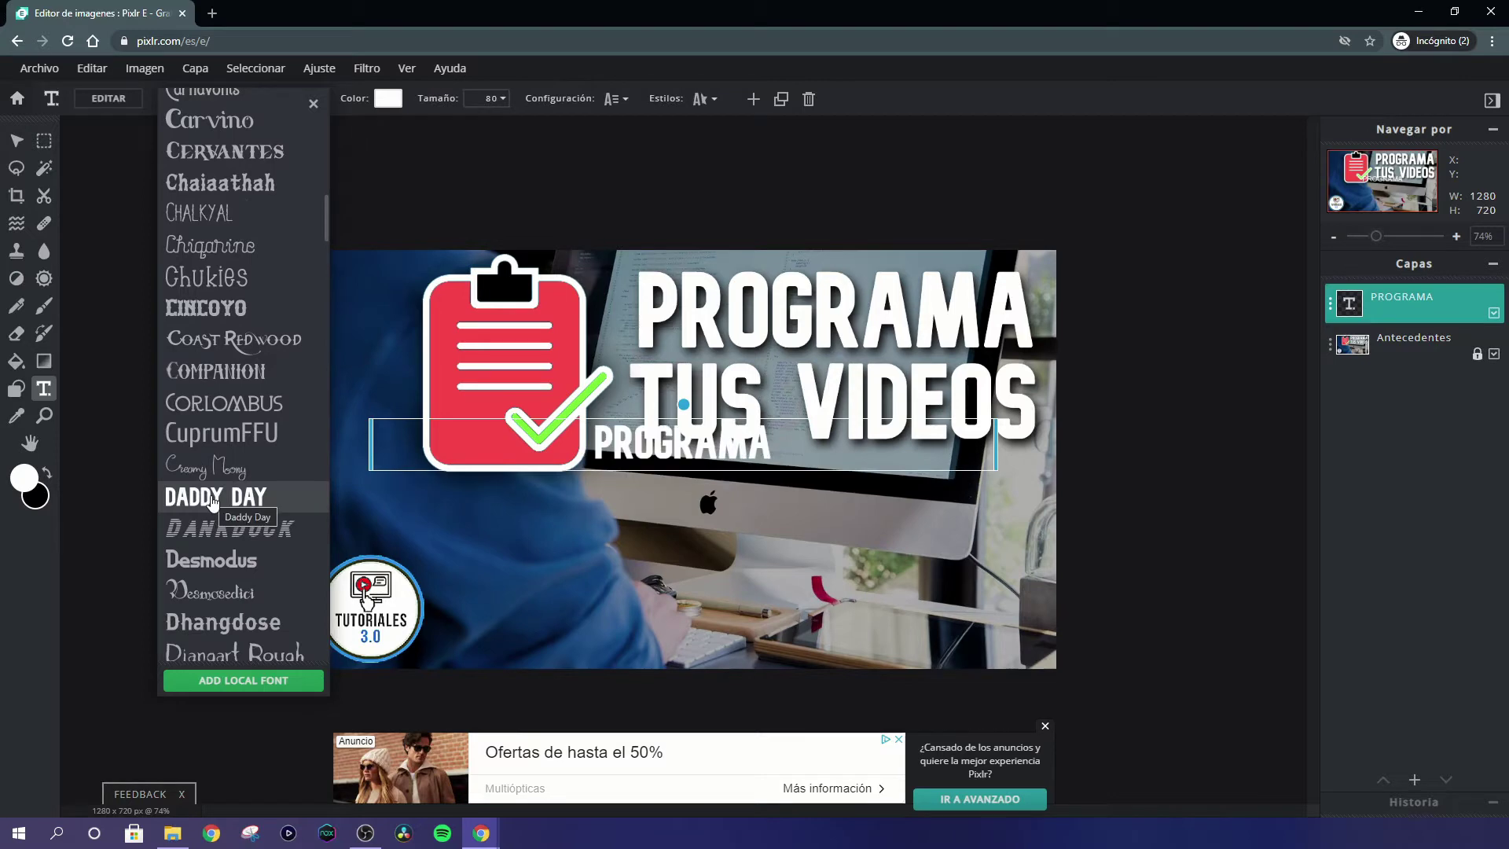
click(214, 496)
Enlarge PROGRAMA to size 200 and move it beneath the existing title, keeping it white
click(491, 98)
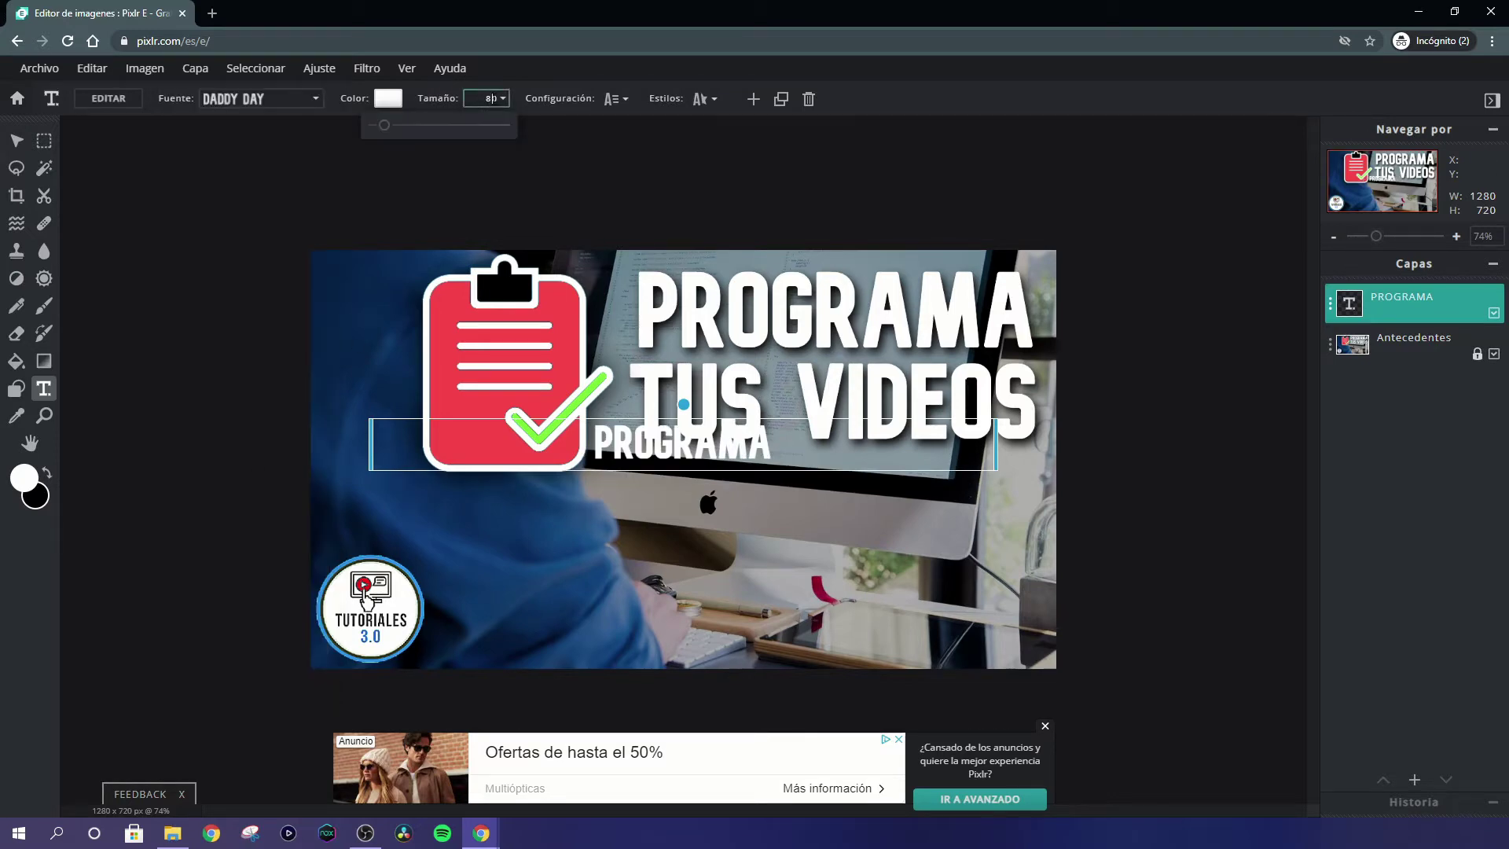
text(200)
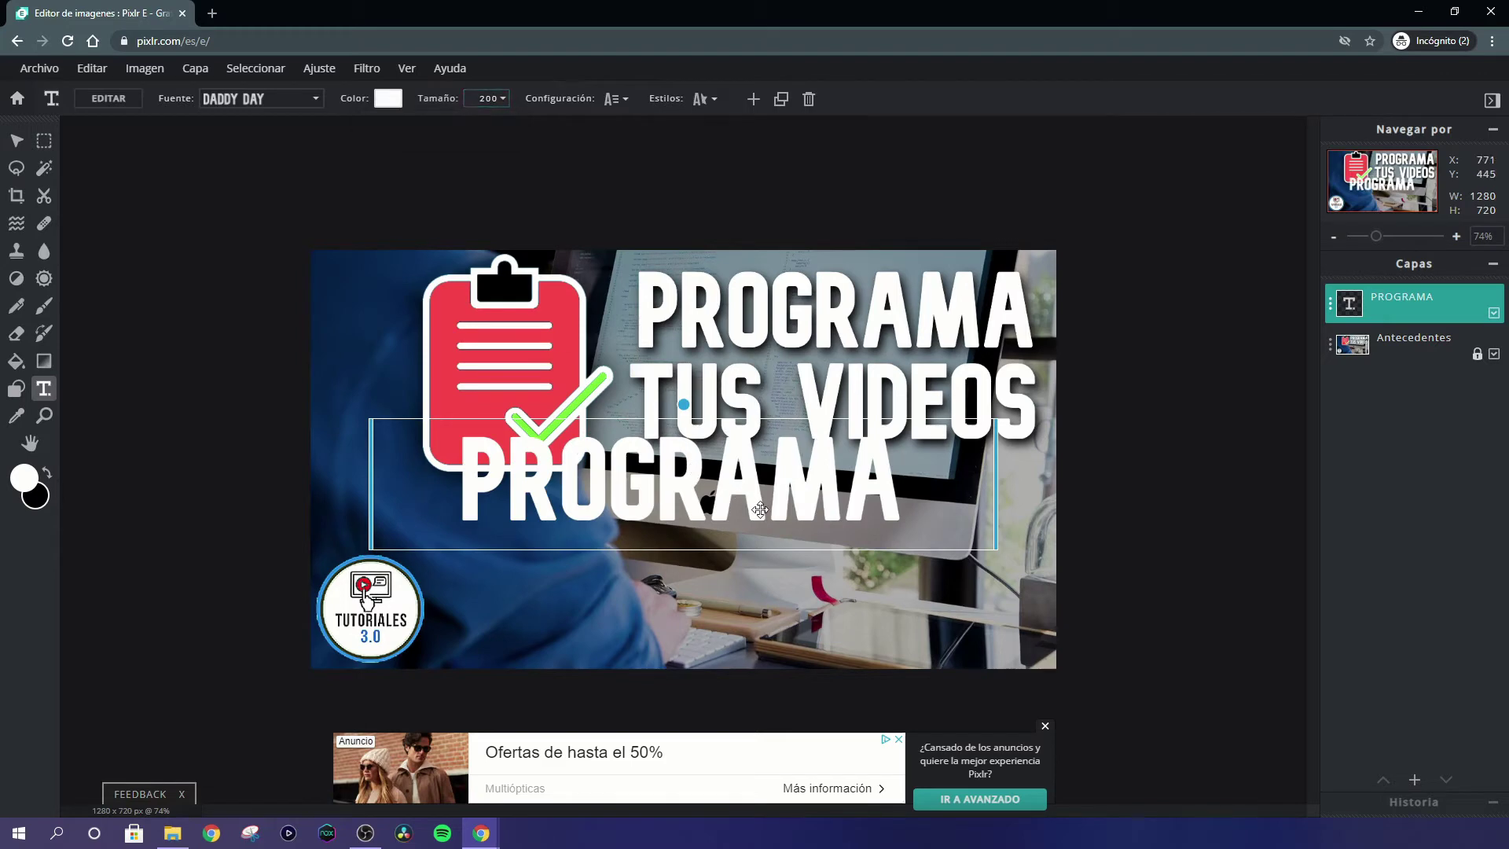
mouse_move(693, 473)
mouse_down()
mouse_move(815, 529)
mouse_move(792, 534)
mouse_up()
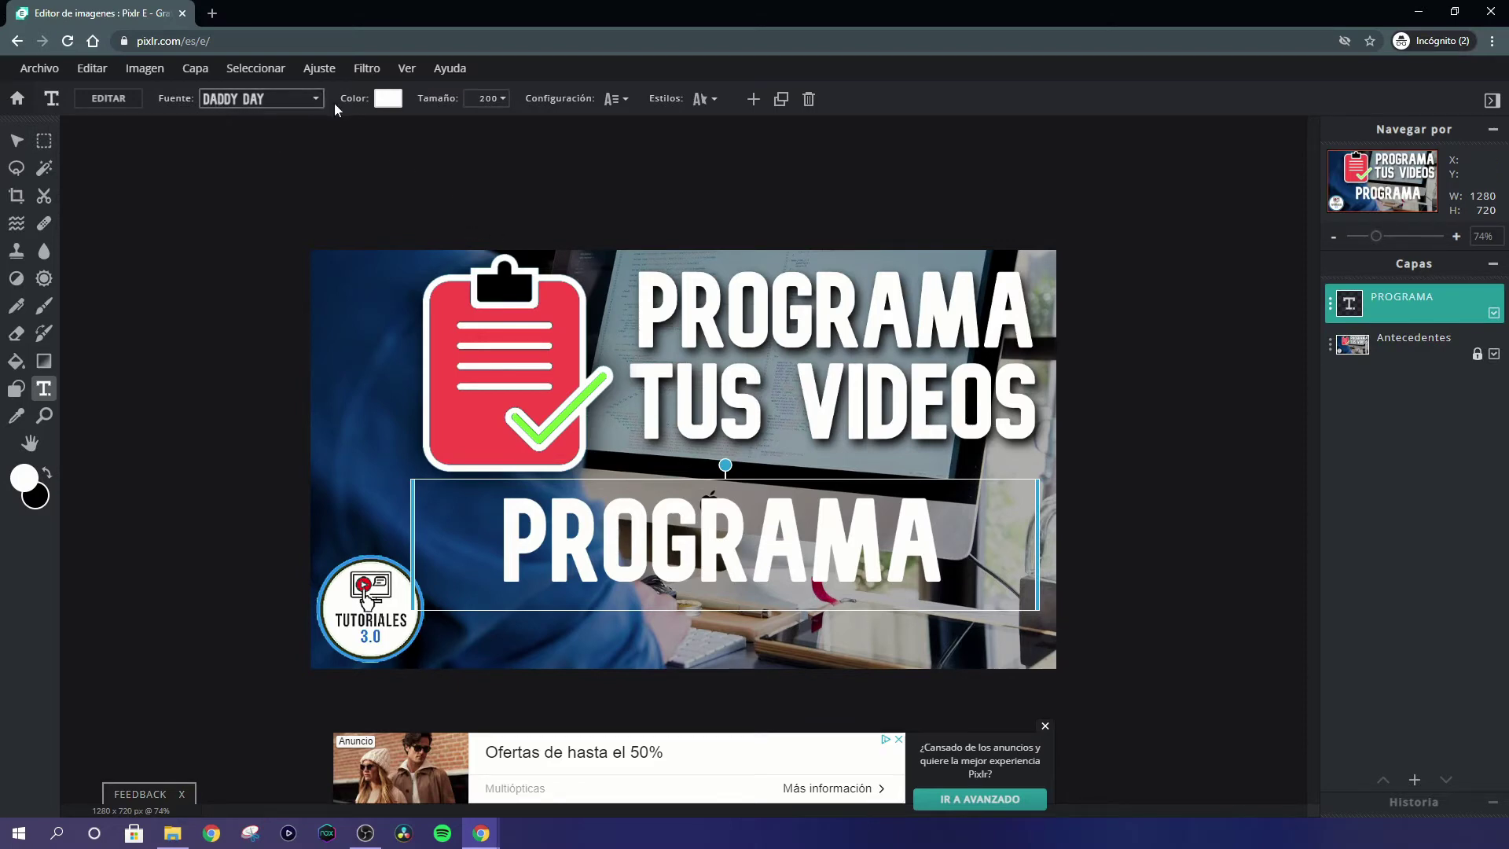
click(383, 99)
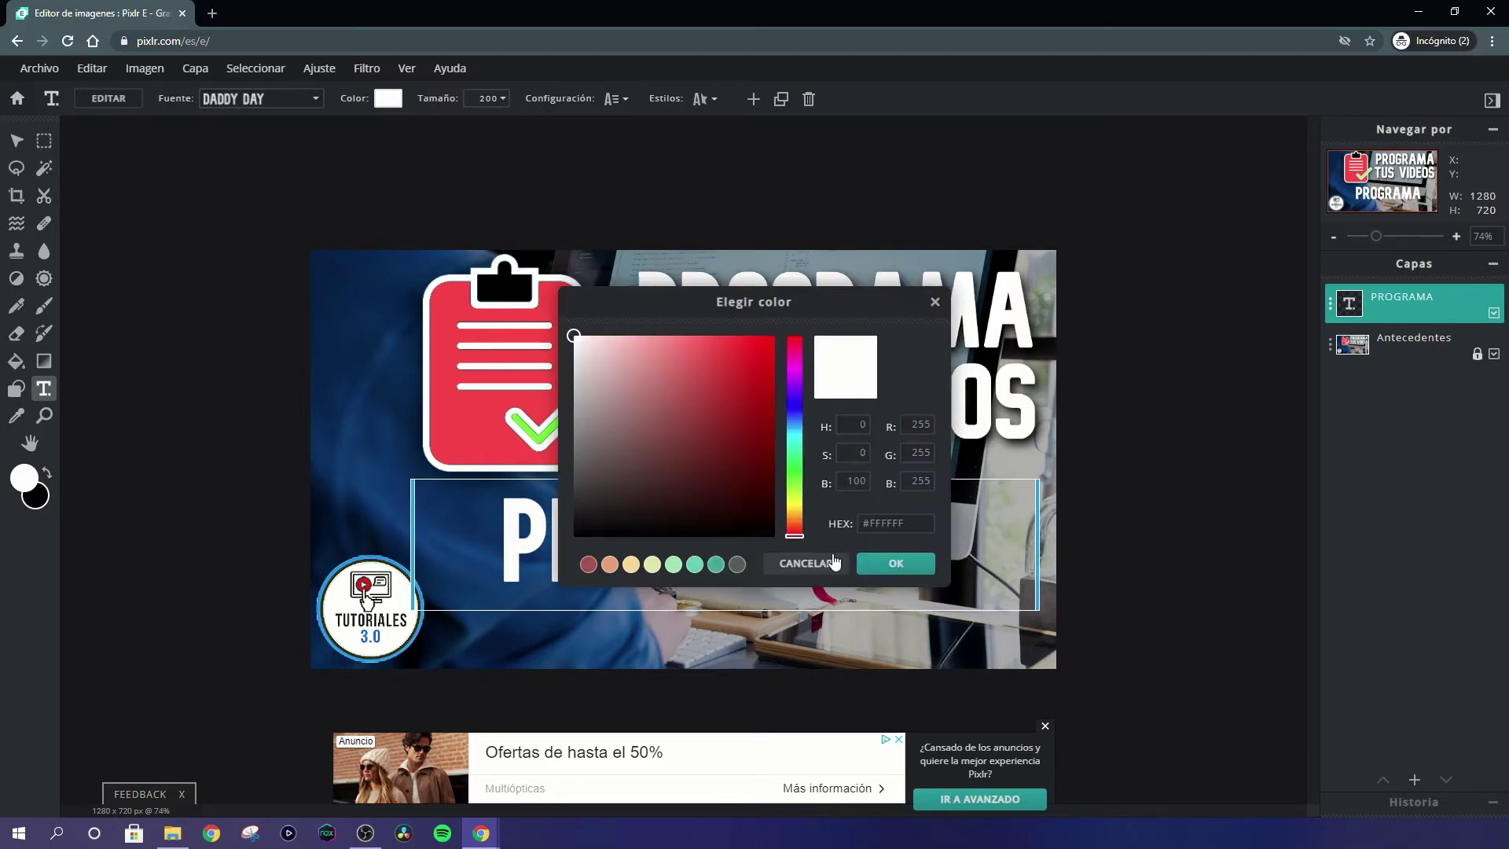
click(807, 564)
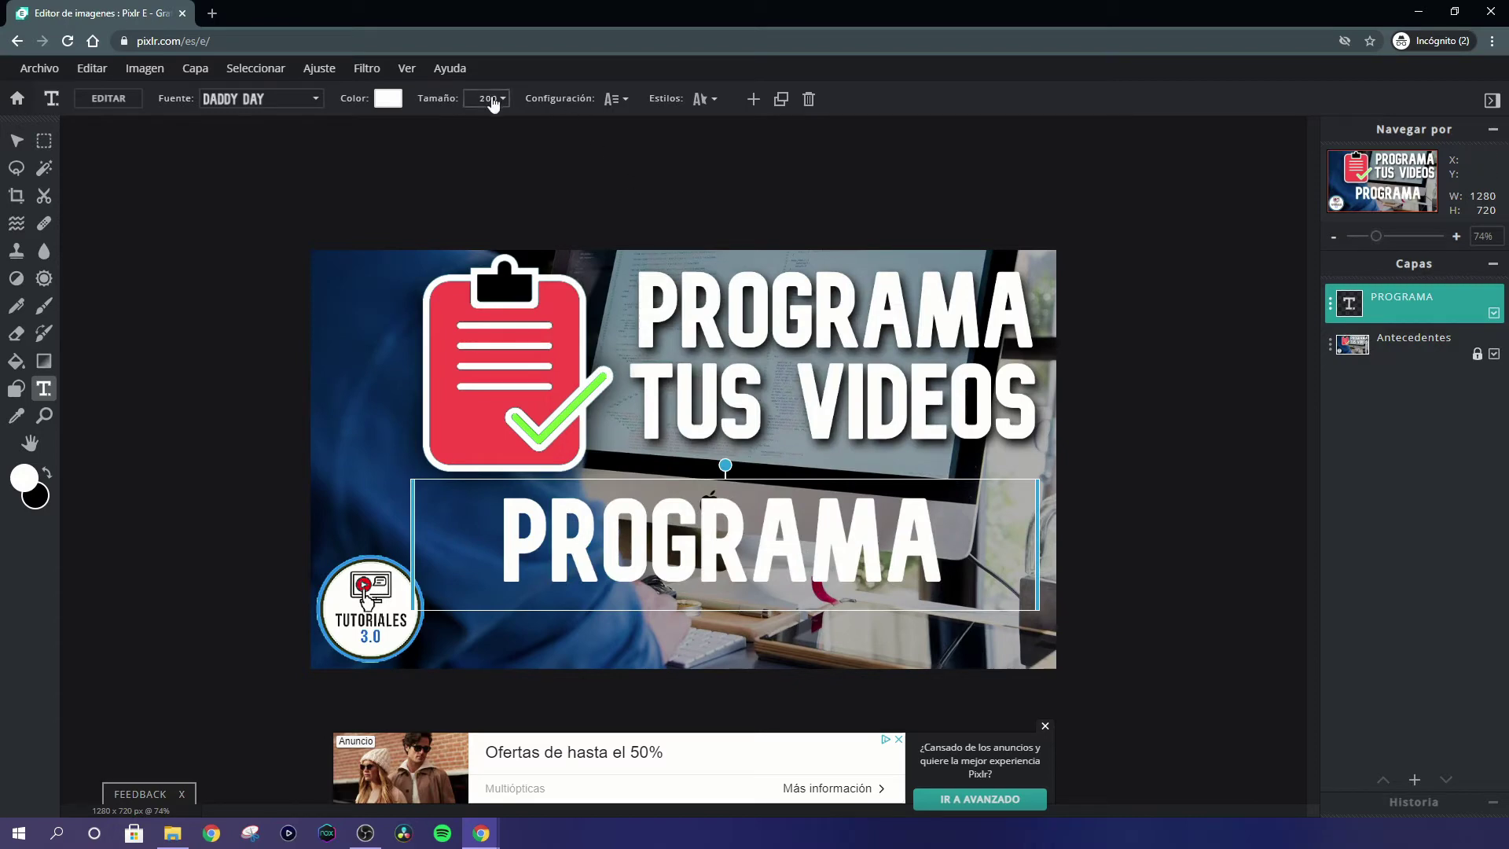
Tighten the PROGRAMA letter spacing to -8
click(615, 101)
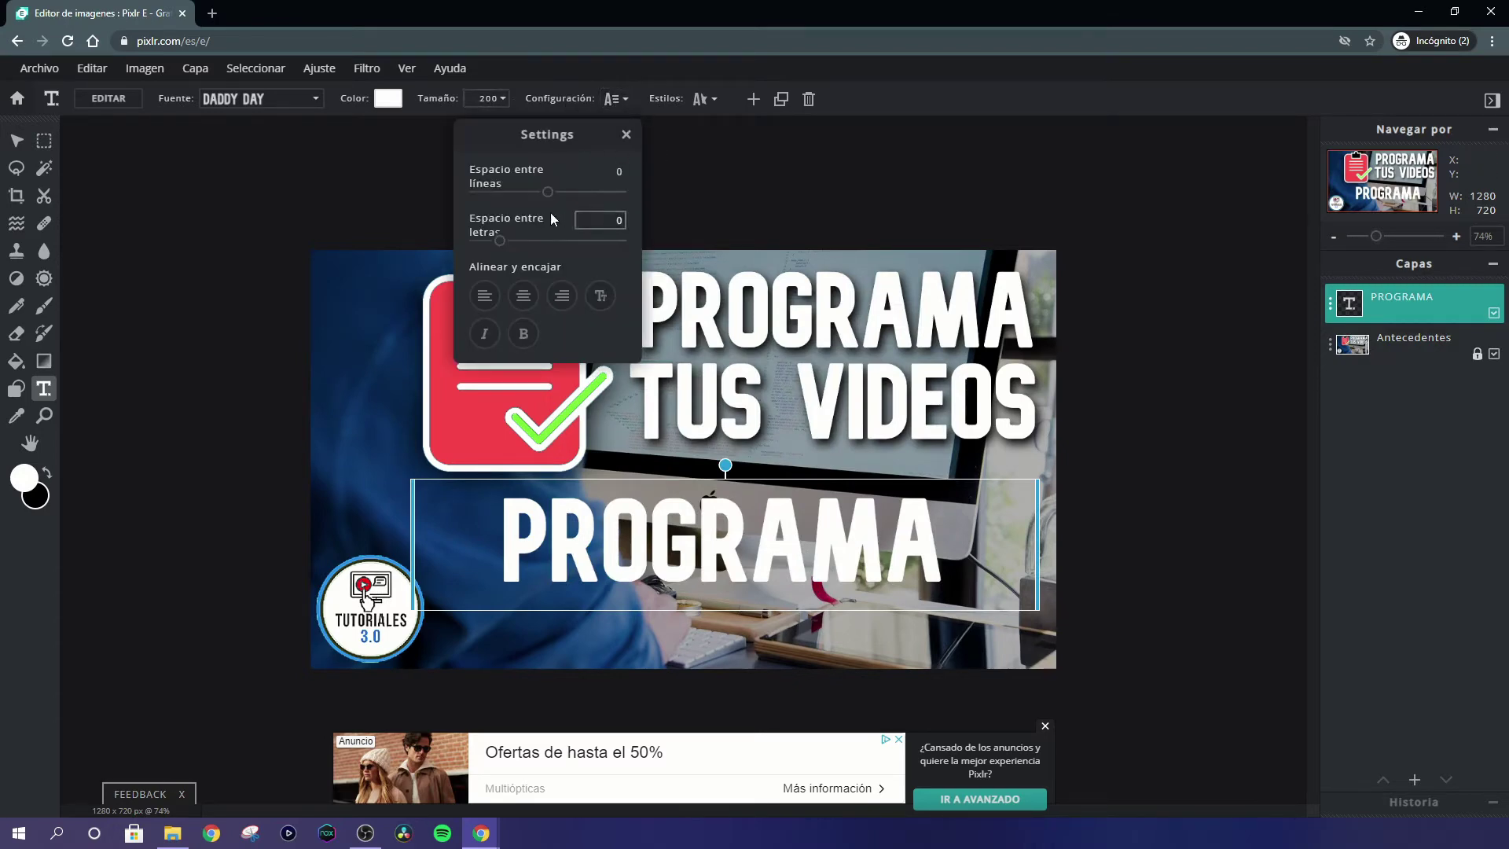
drag(500, 240, 488, 242)
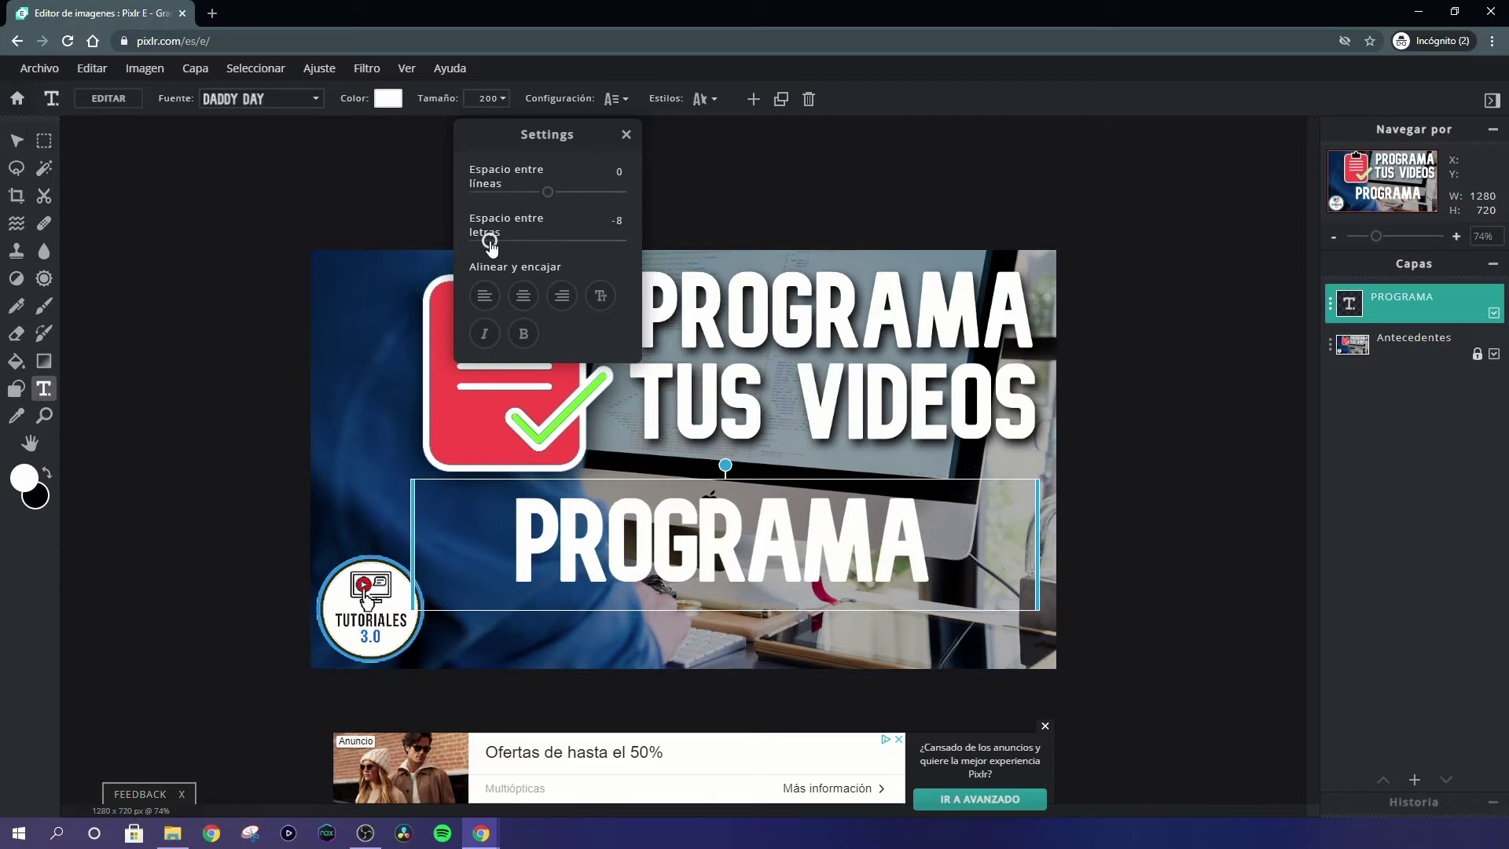
click(700, 99)
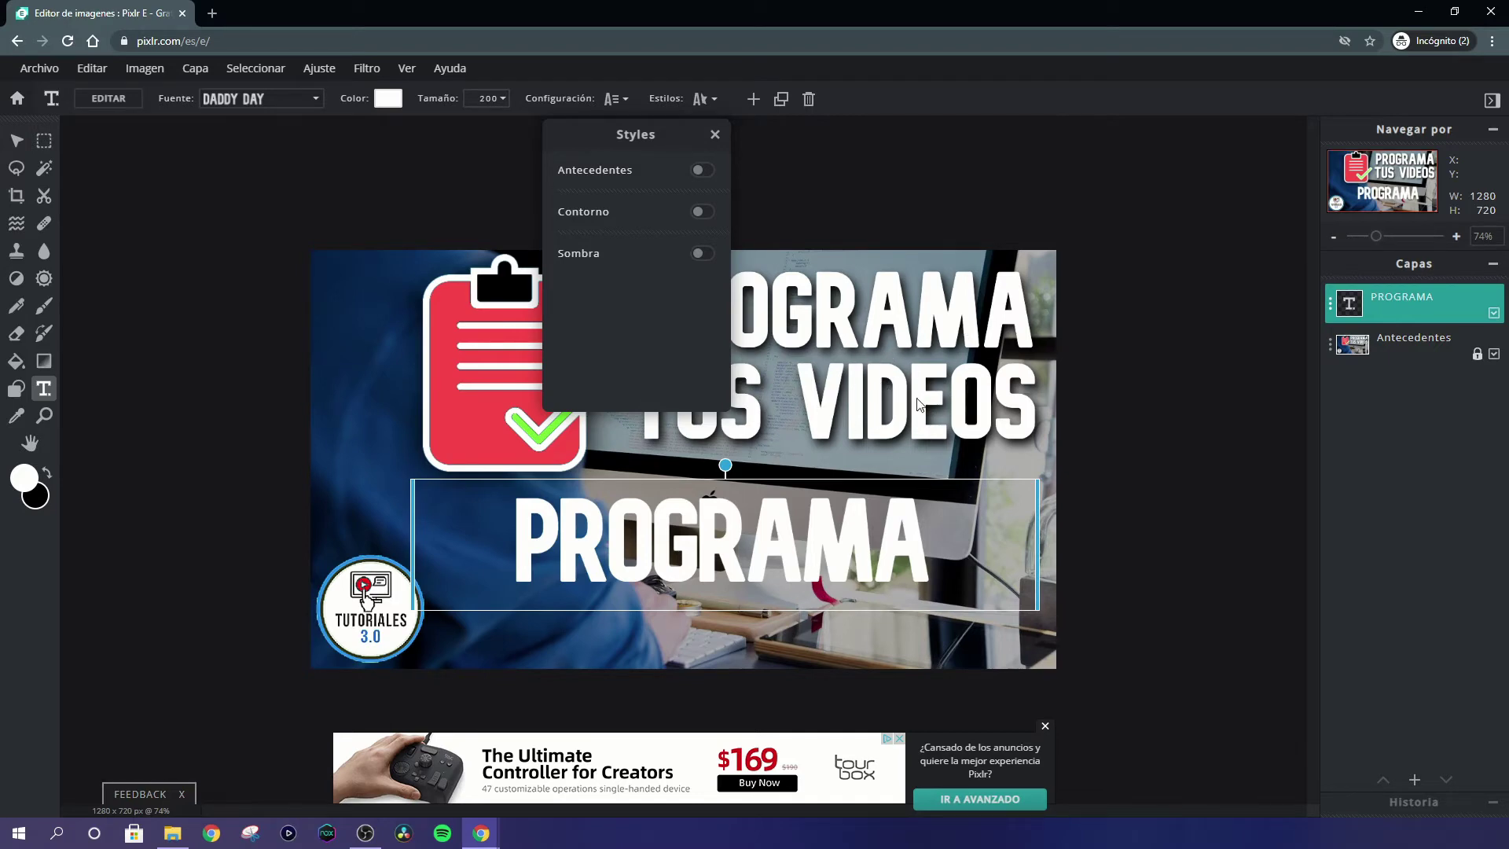
click(799, 209)
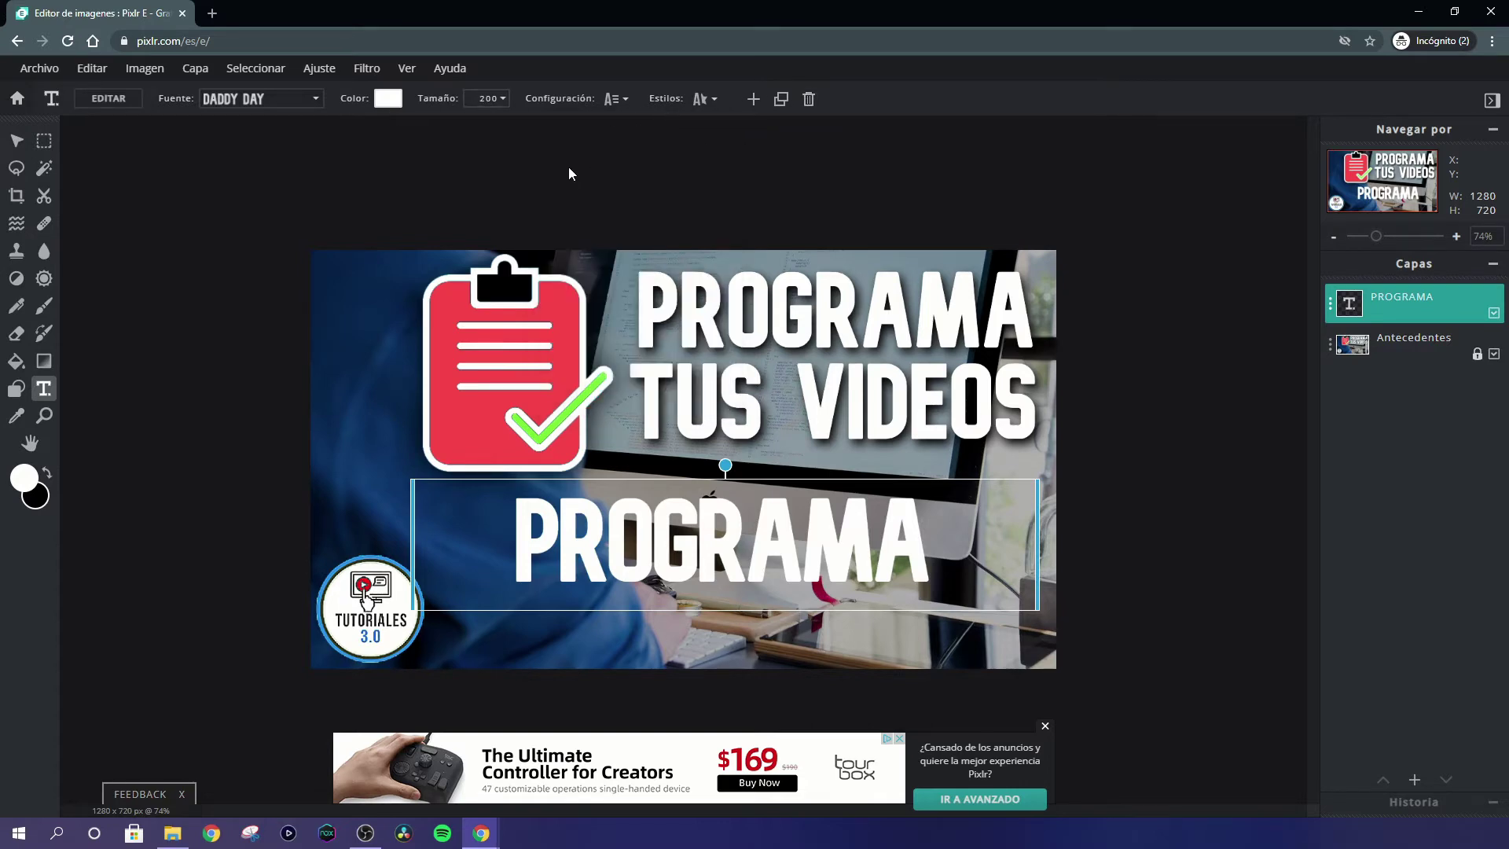
Choose the gradient tool with the background photo layer selected
click(44, 363)
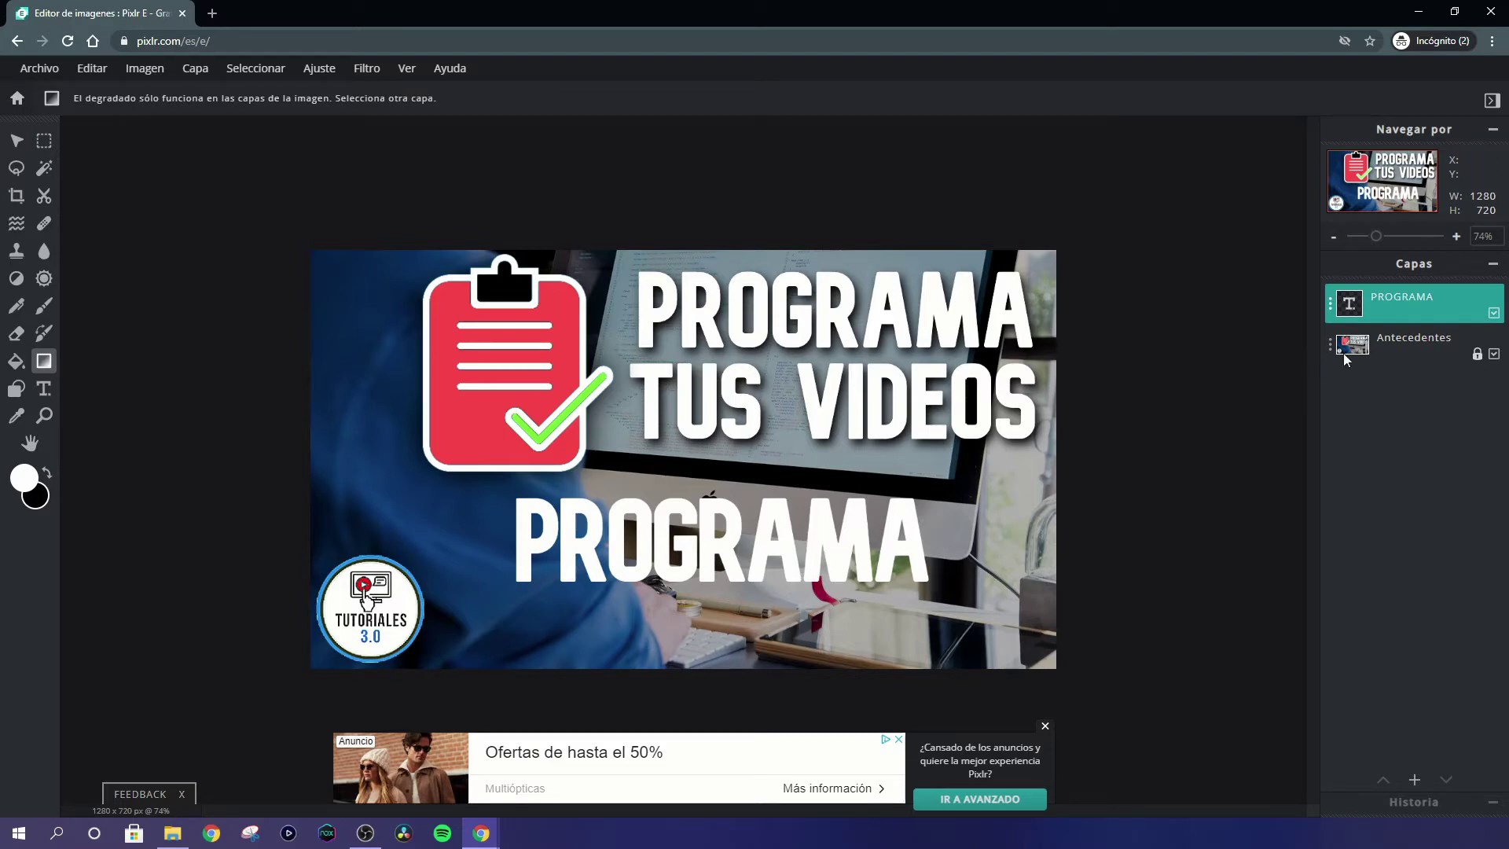
click(1399, 342)
click(1381, 313)
click(1388, 346)
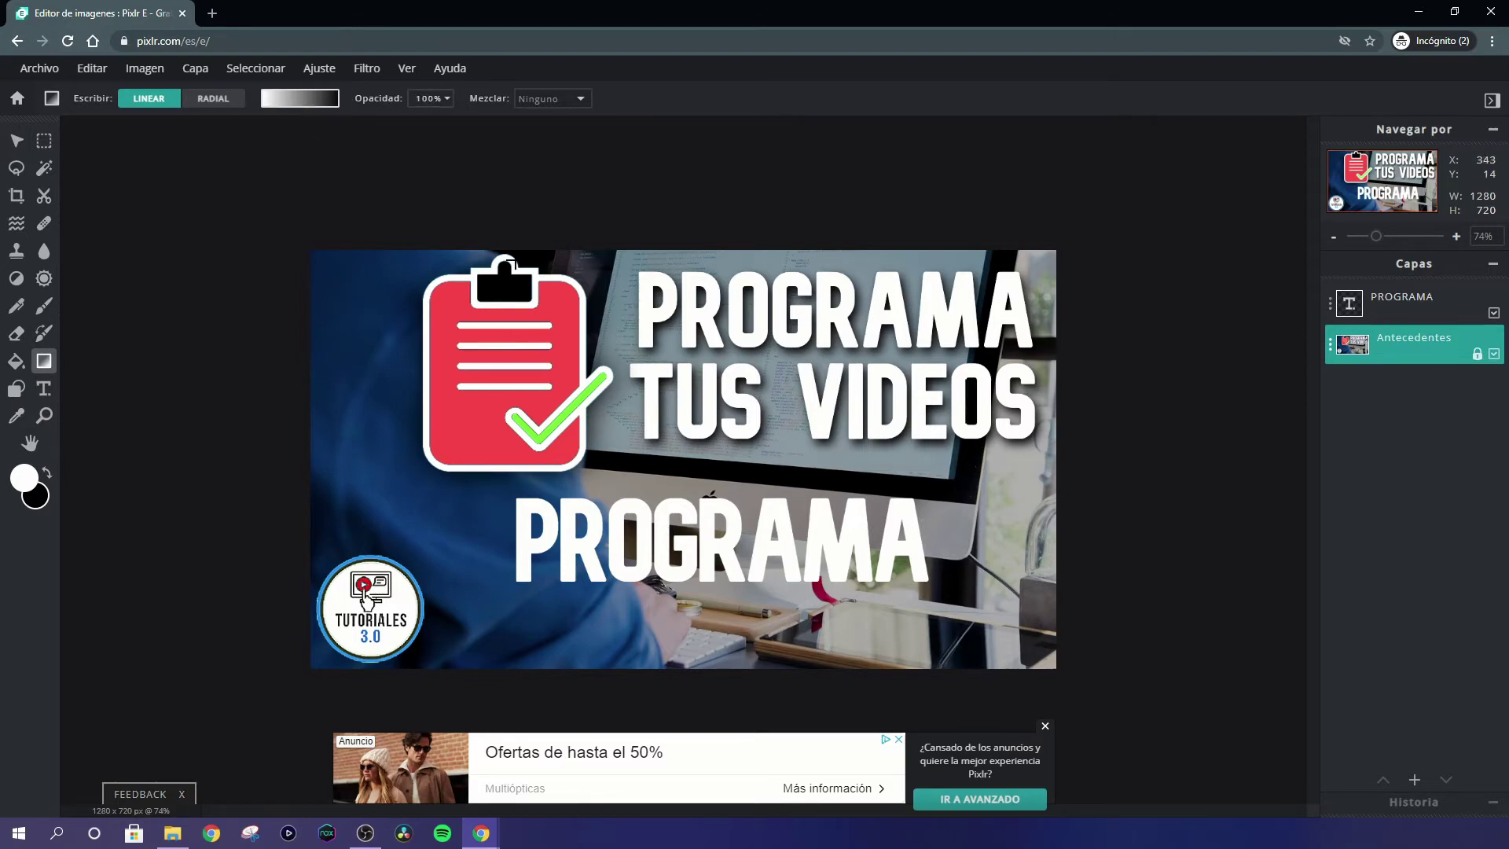
Draw a trial diagonal gradient over the background, then undo it
drag(523, 248, 748, 673)
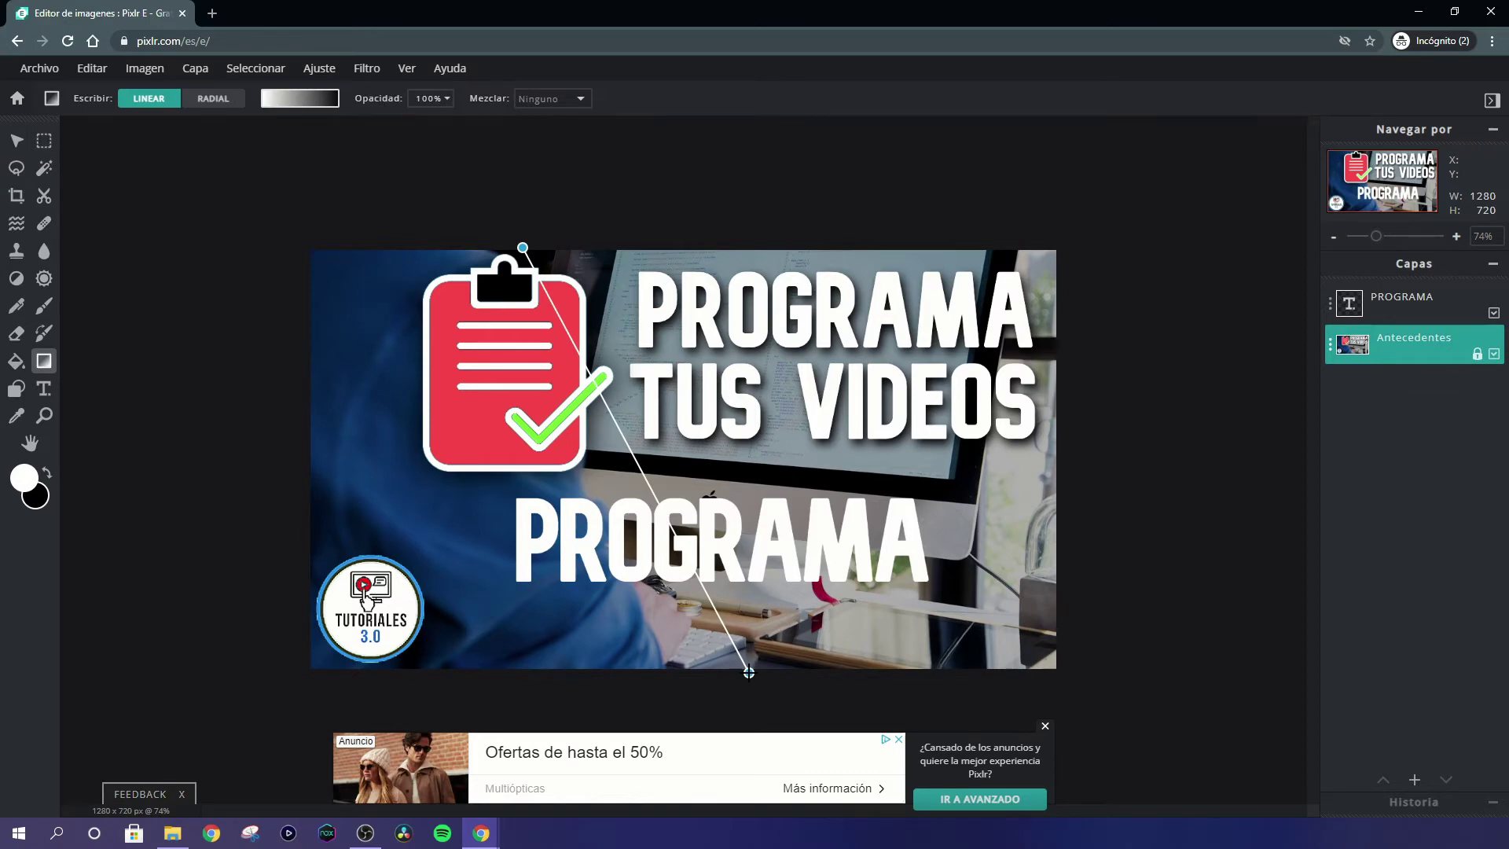
drag(748, 673, 749, 672)
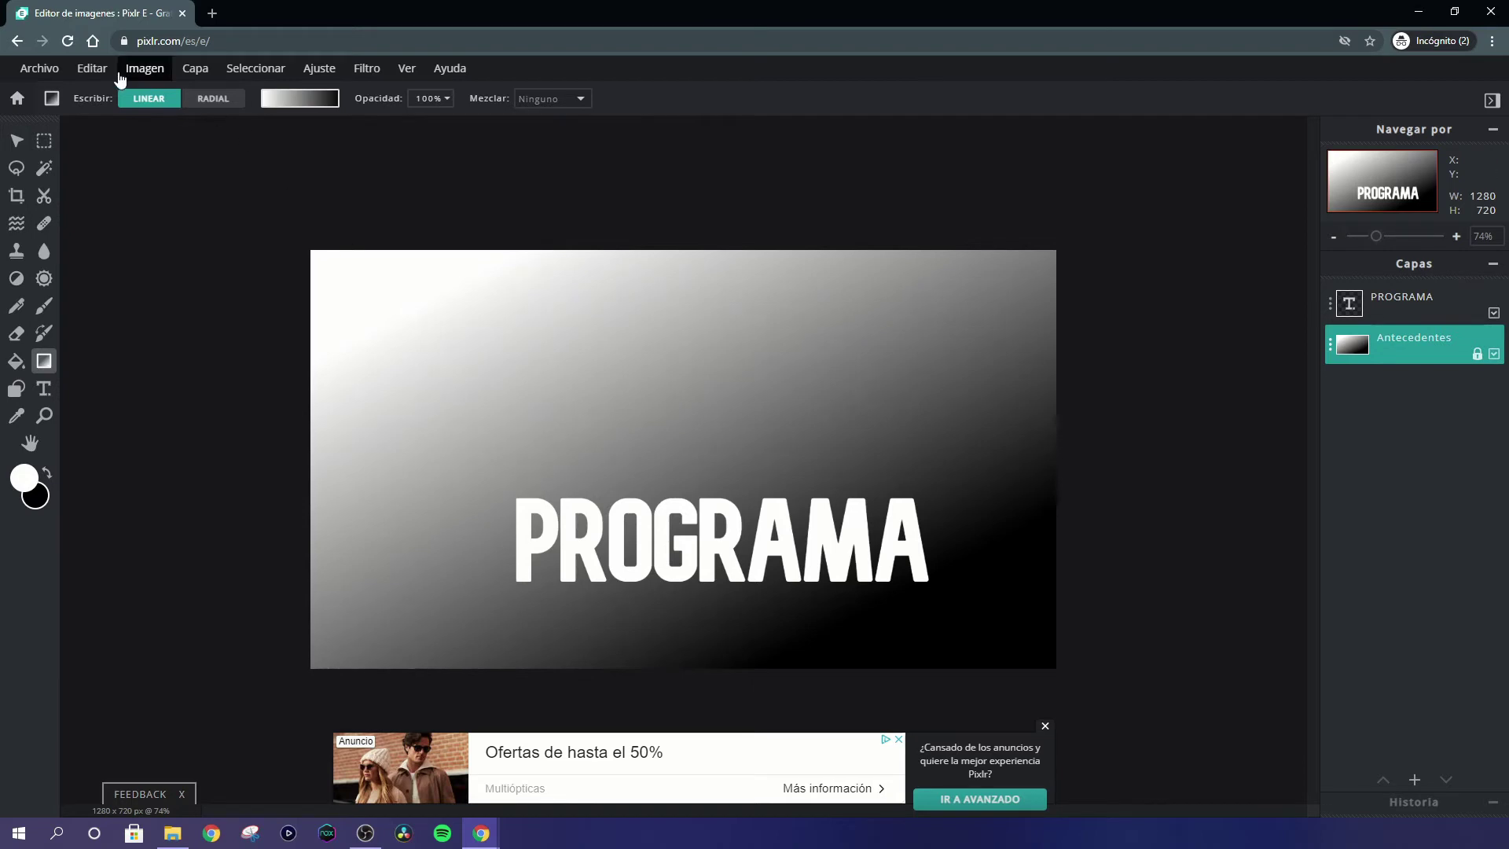
click(91, 68)
click(106, 92)
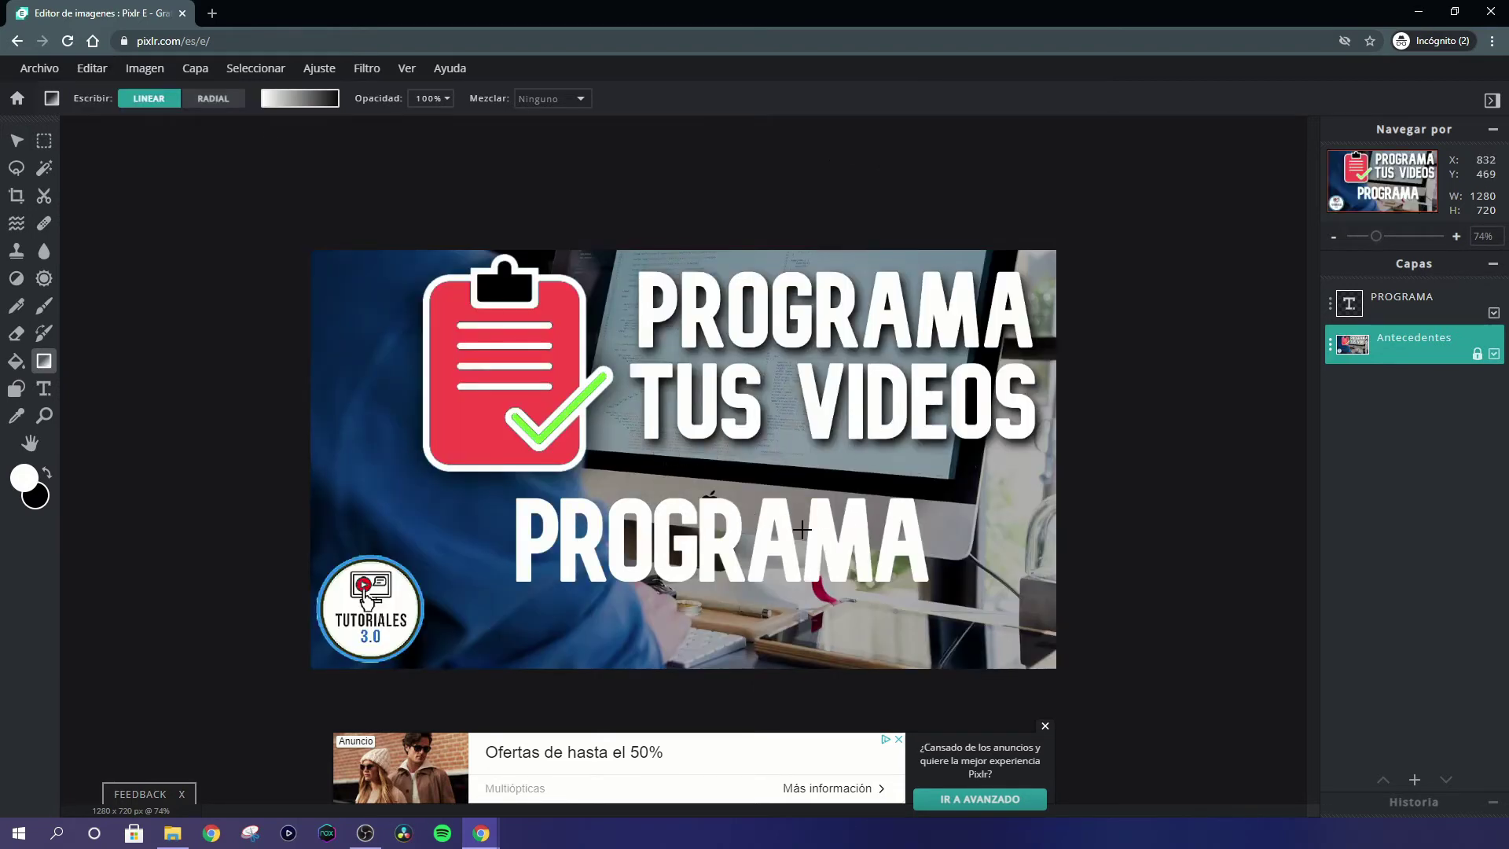
Rasterize the PROGRAMA text layer into an image layer
click(1396, 297)
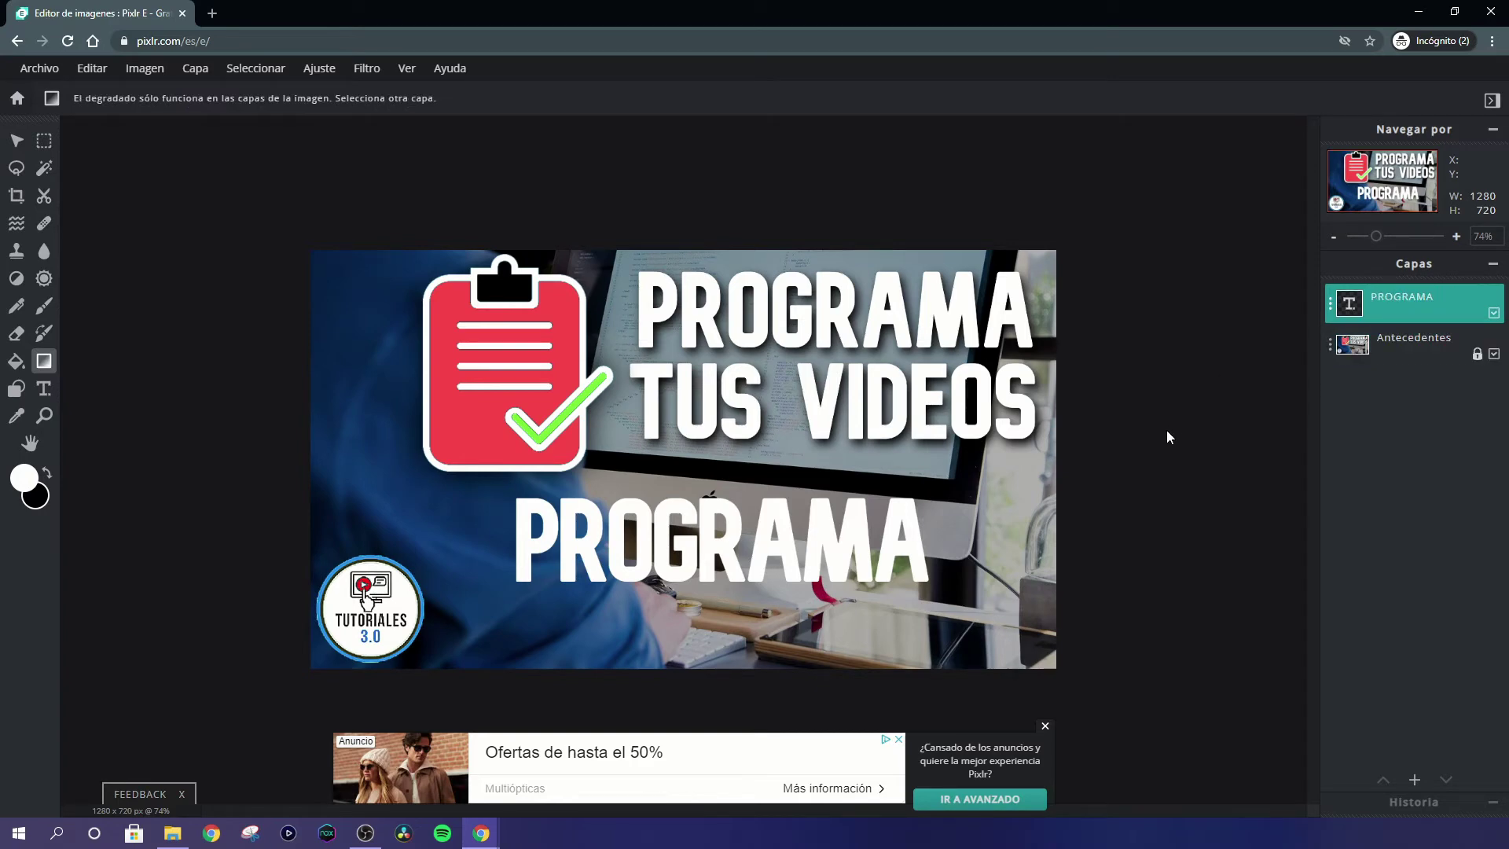
click(195, 68)
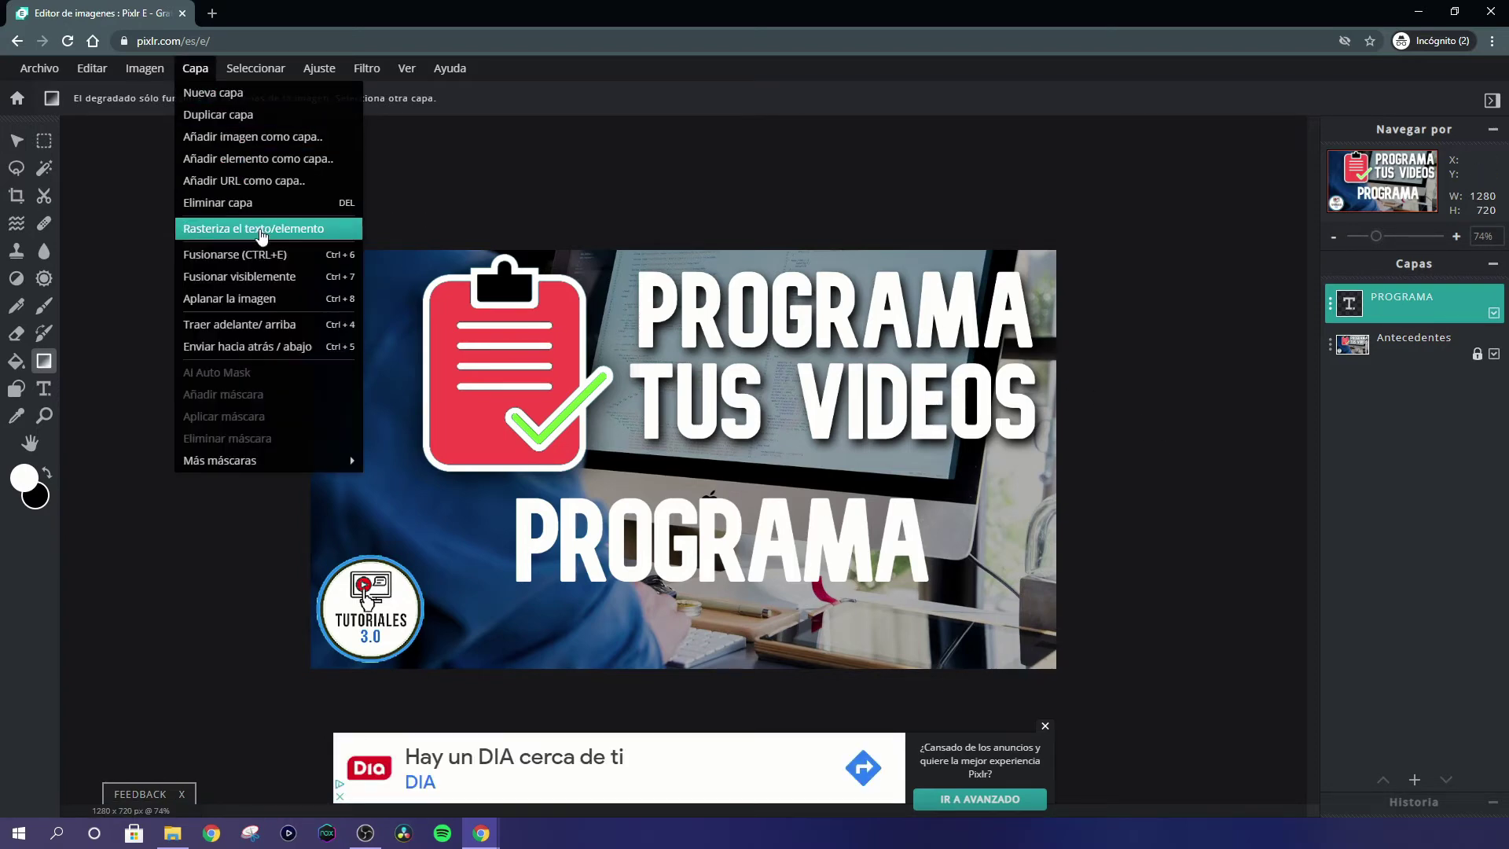
click(261, 230)
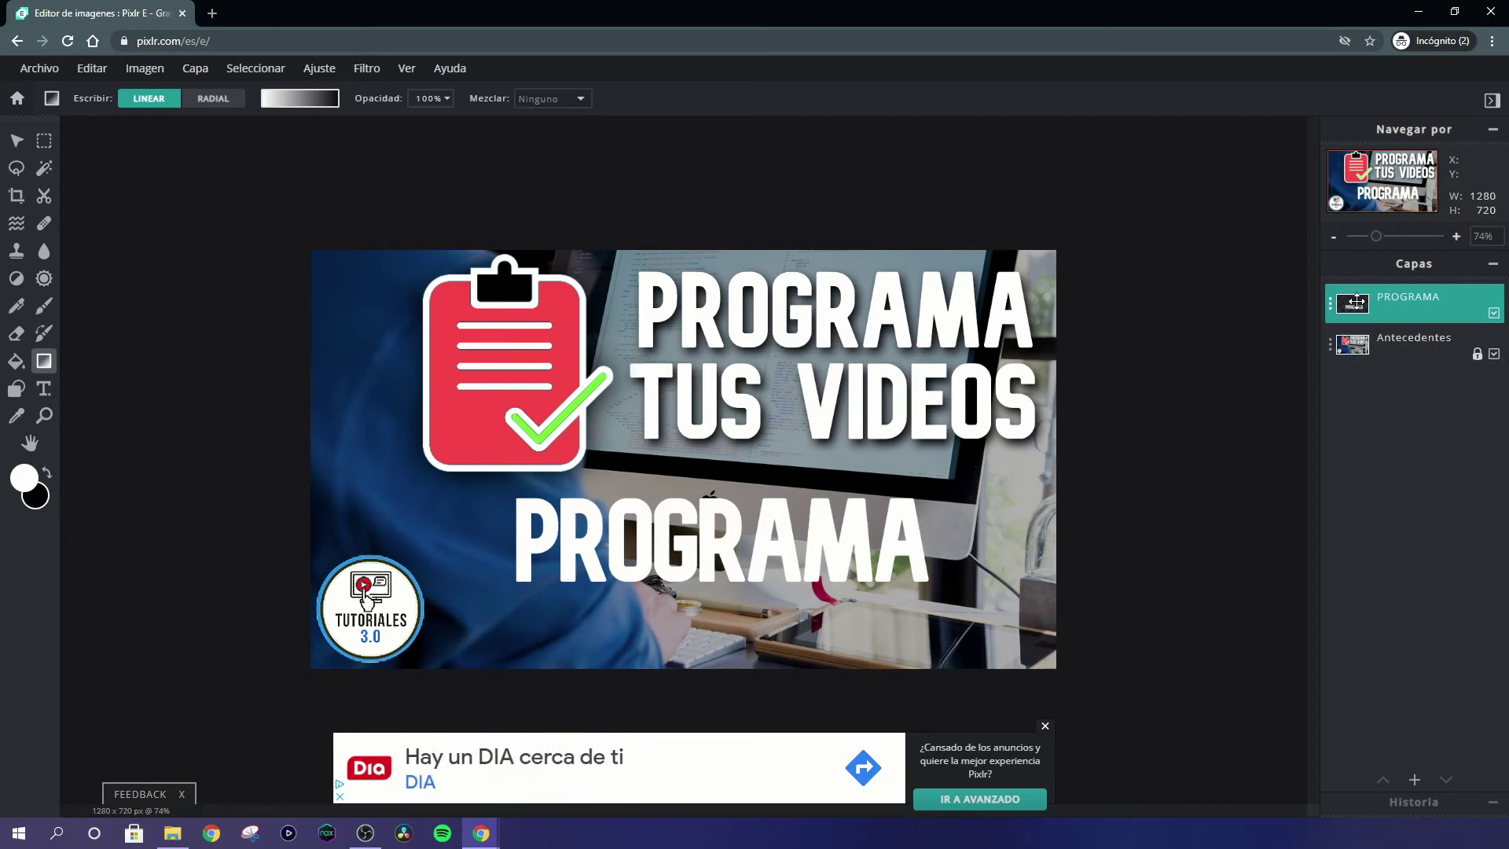
click(16, 141)
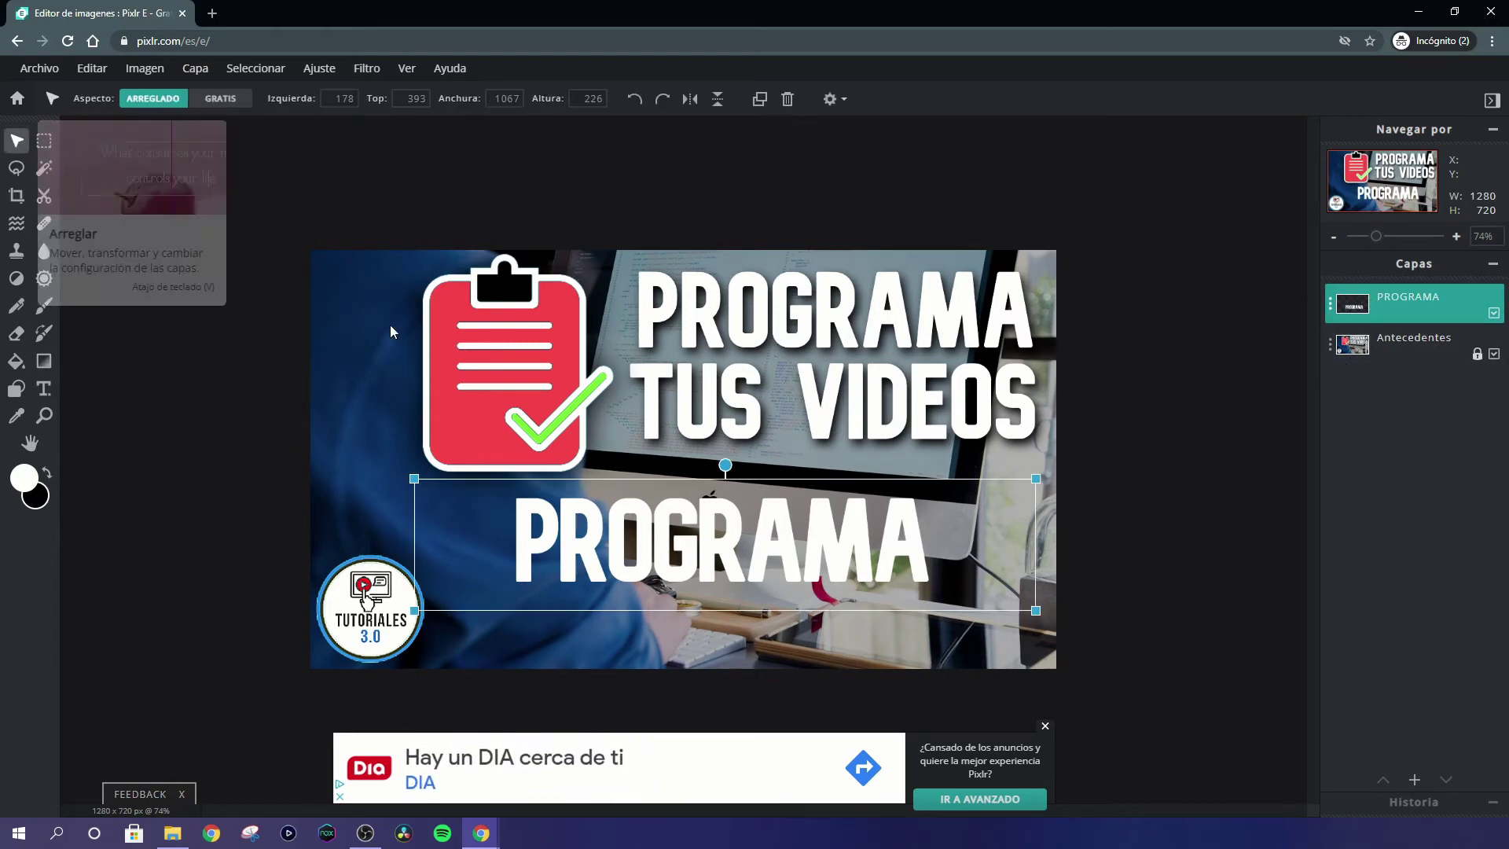
Nudge the lower PROGRAMA text slightly higher and choose the orange gradient preset
mouse_move(818, 518)
mouse_down()
mouse_move(776, 503)
mouse_move(822, 507)
mouse_up()
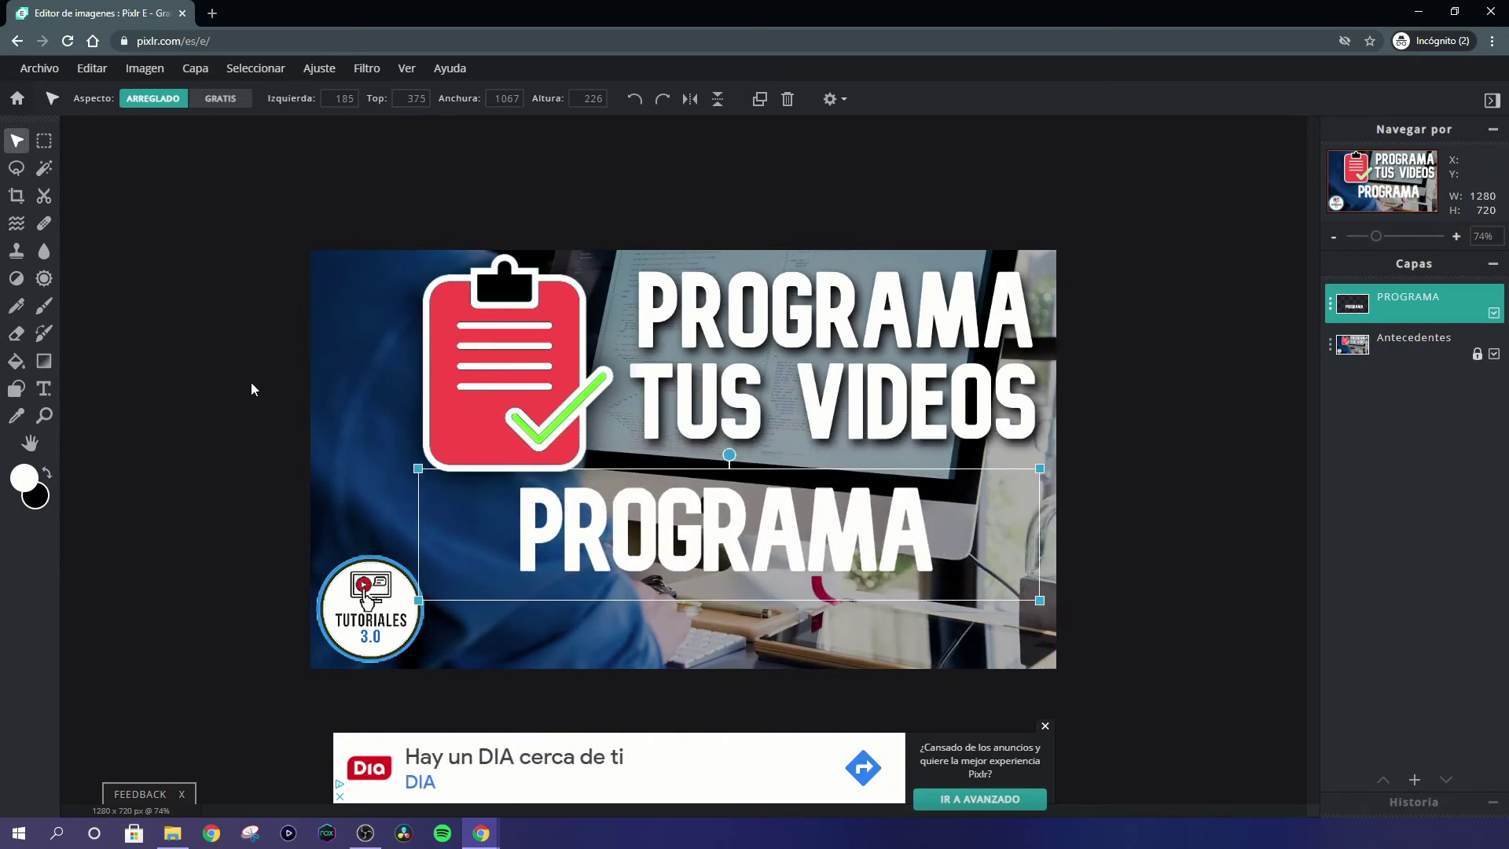
click(44, 361)
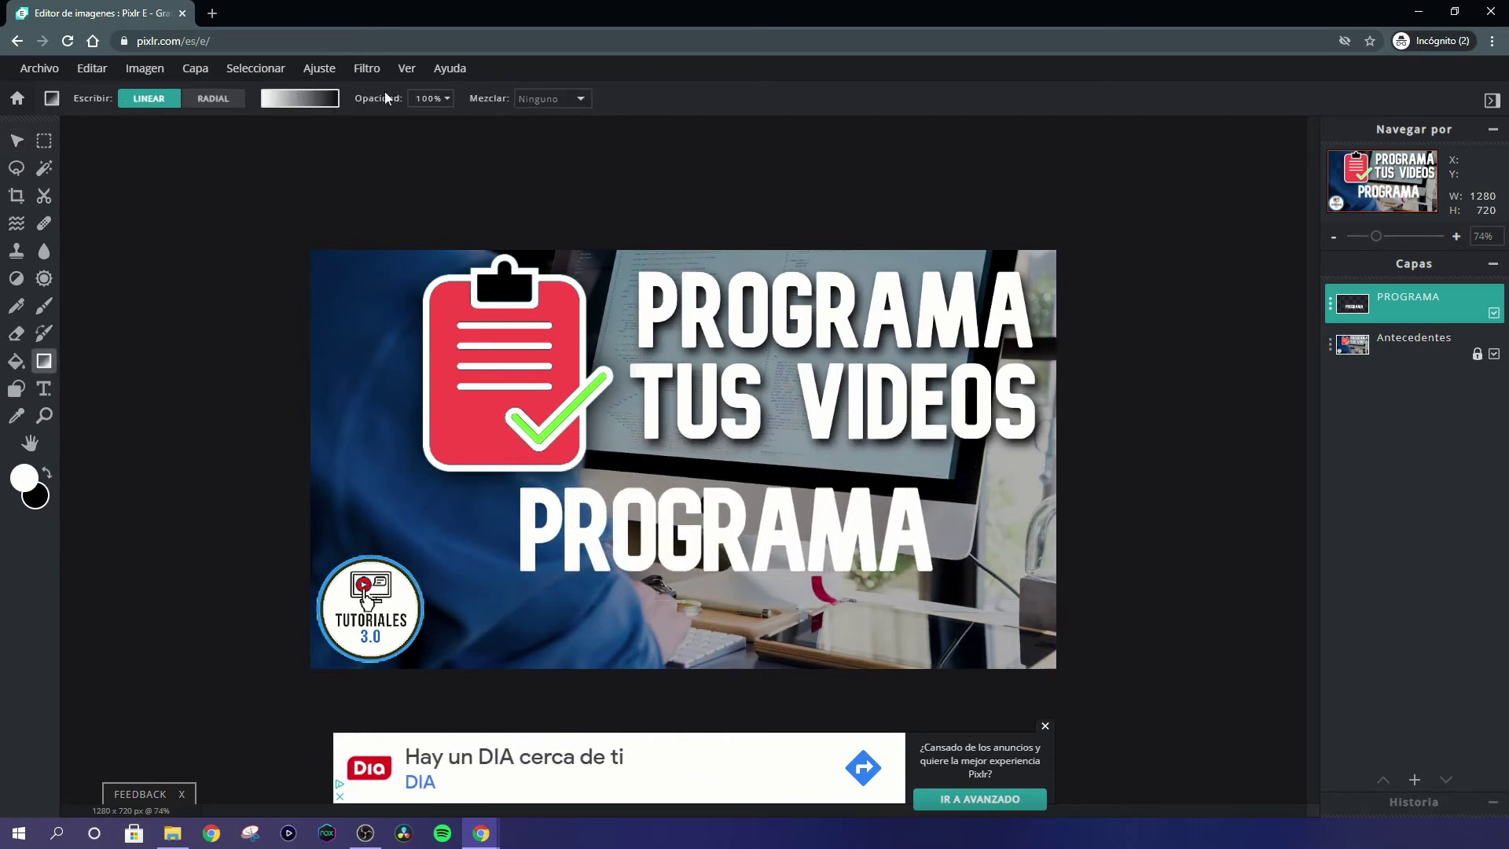
click(310, 107)
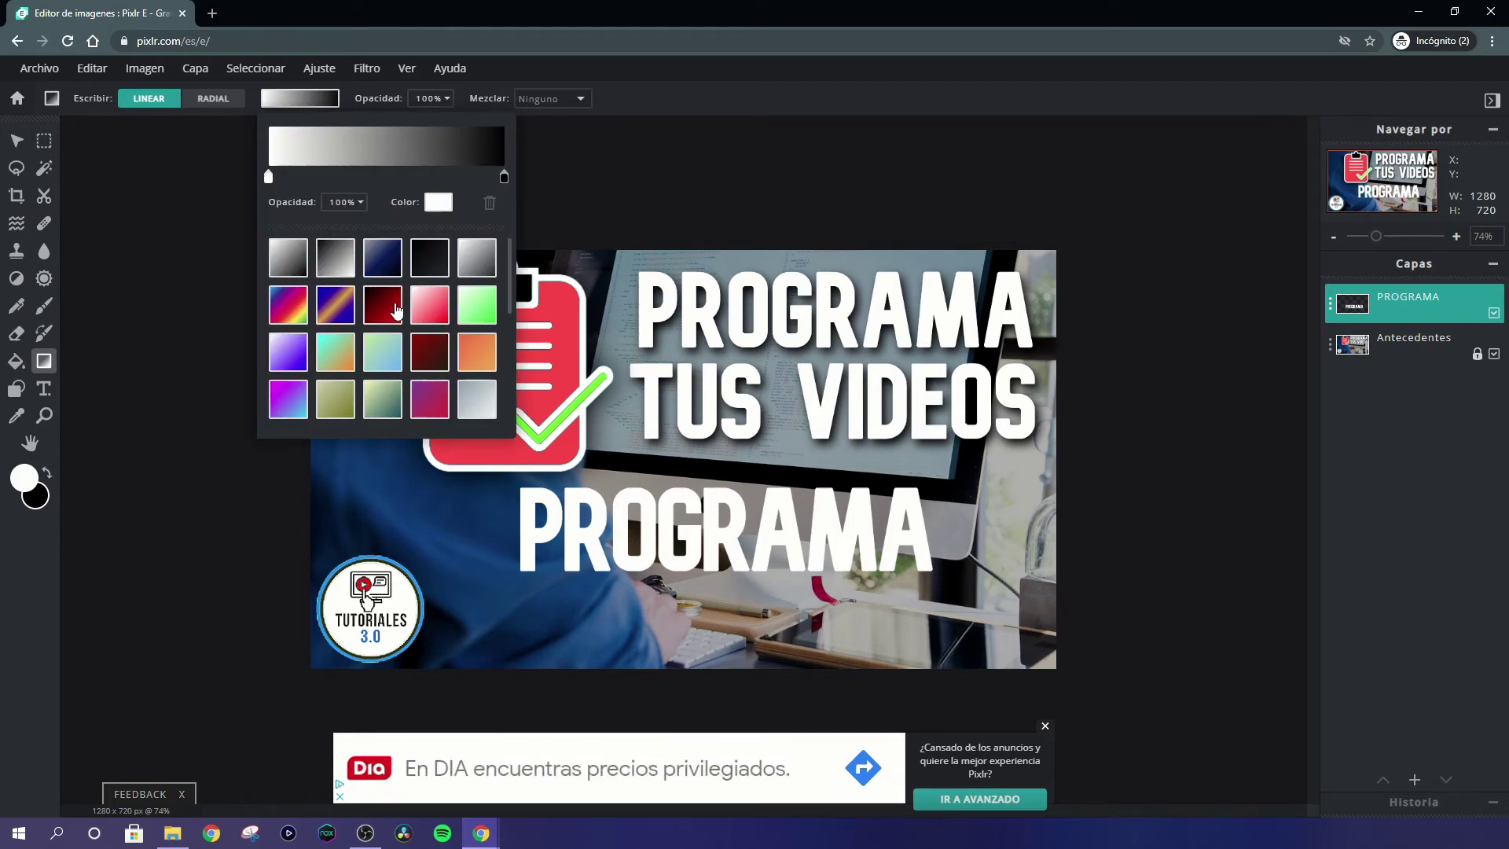
scroll(397, 318, down, 2)
scroll(396, 322, down, 2)
scroll(397, 329, down, 2)
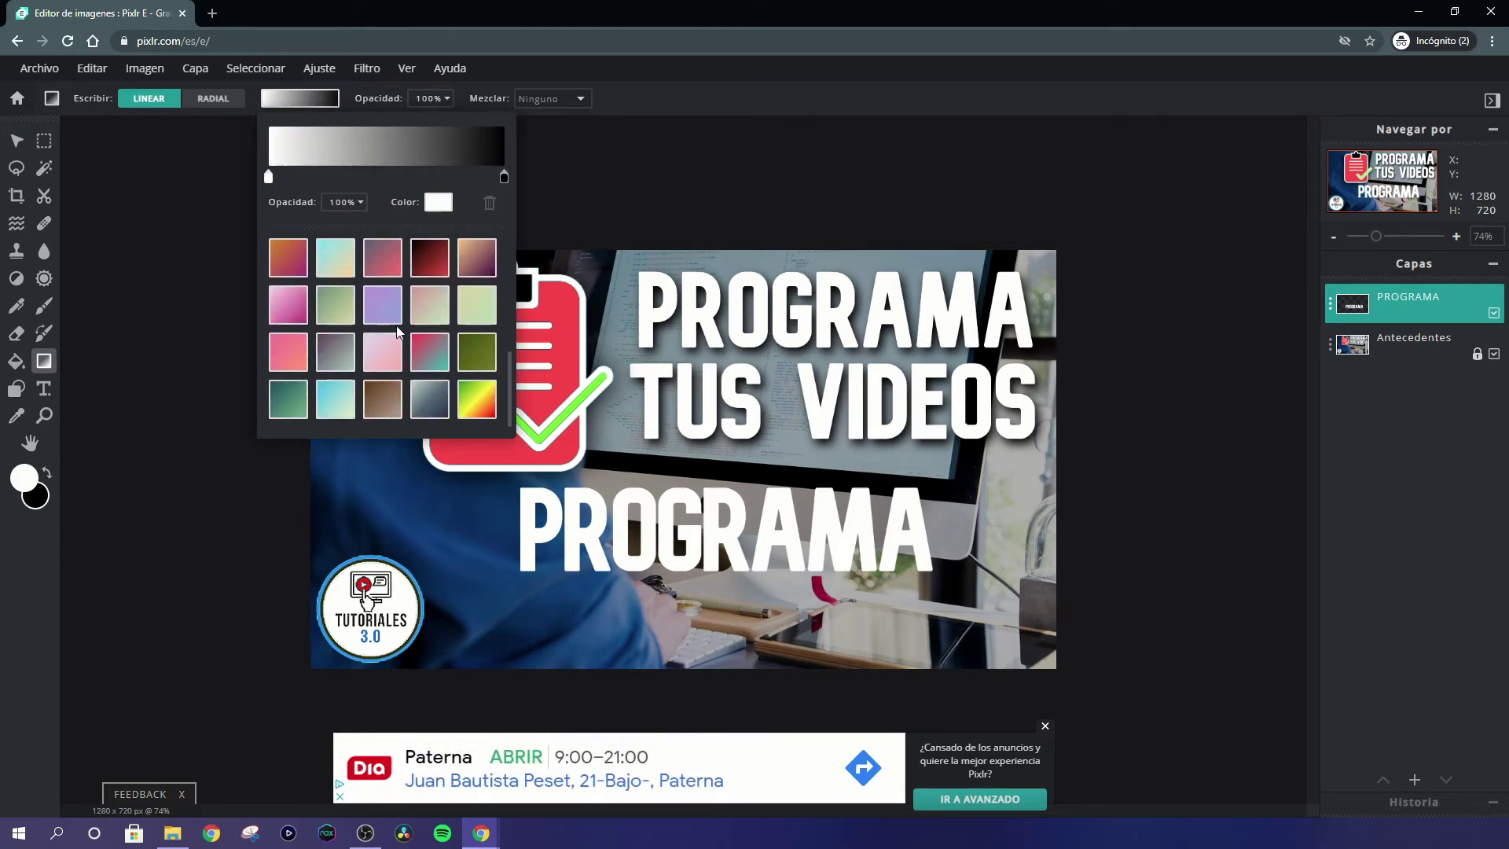
scroll(389, 318, up, 2)
scroll(374, 299, up, 2)
scroll(360, 282, up, 2)
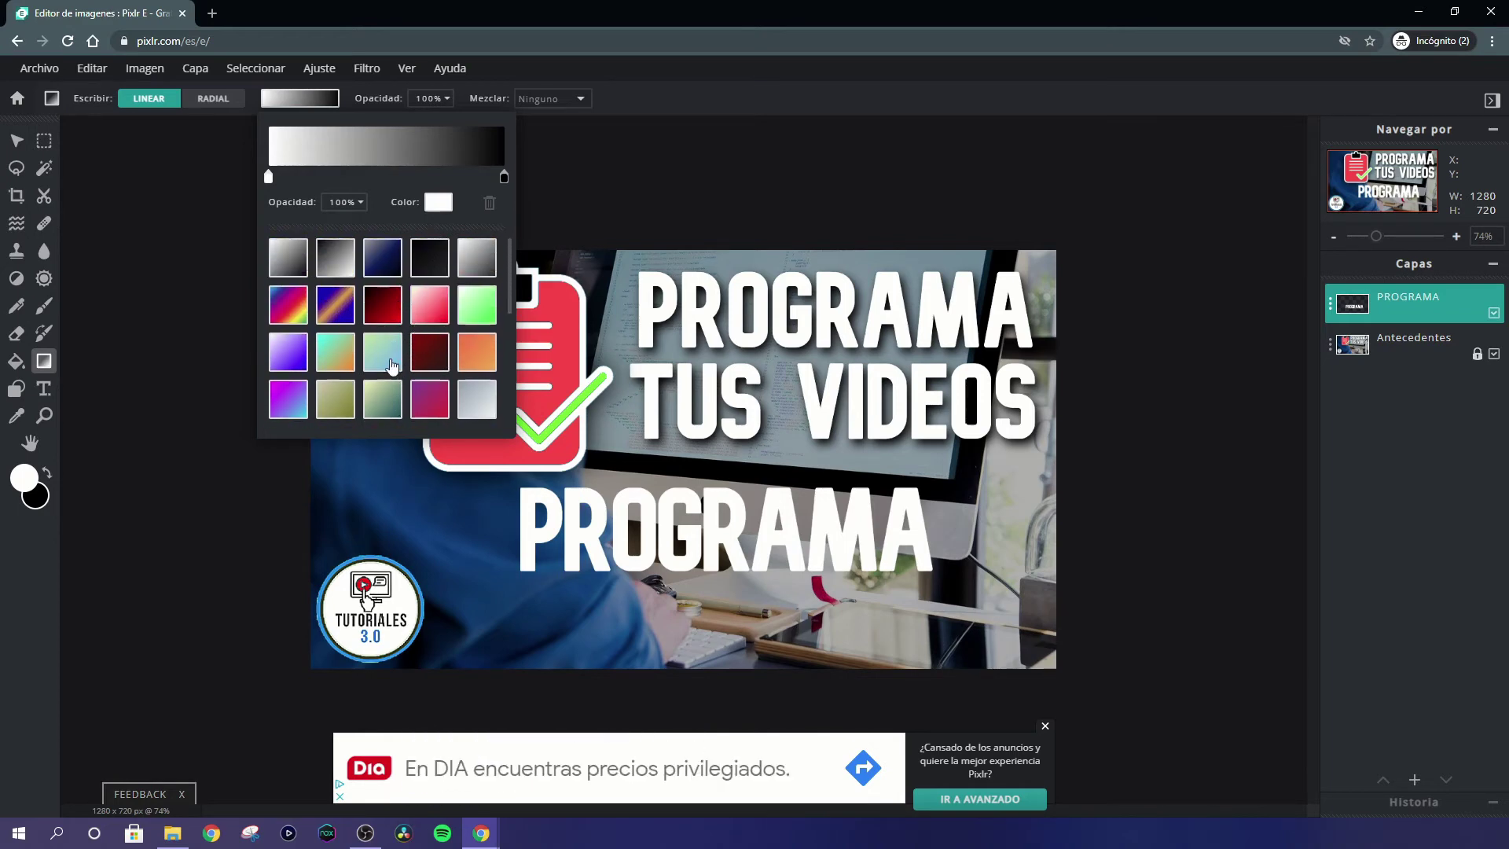
click(475, 357)
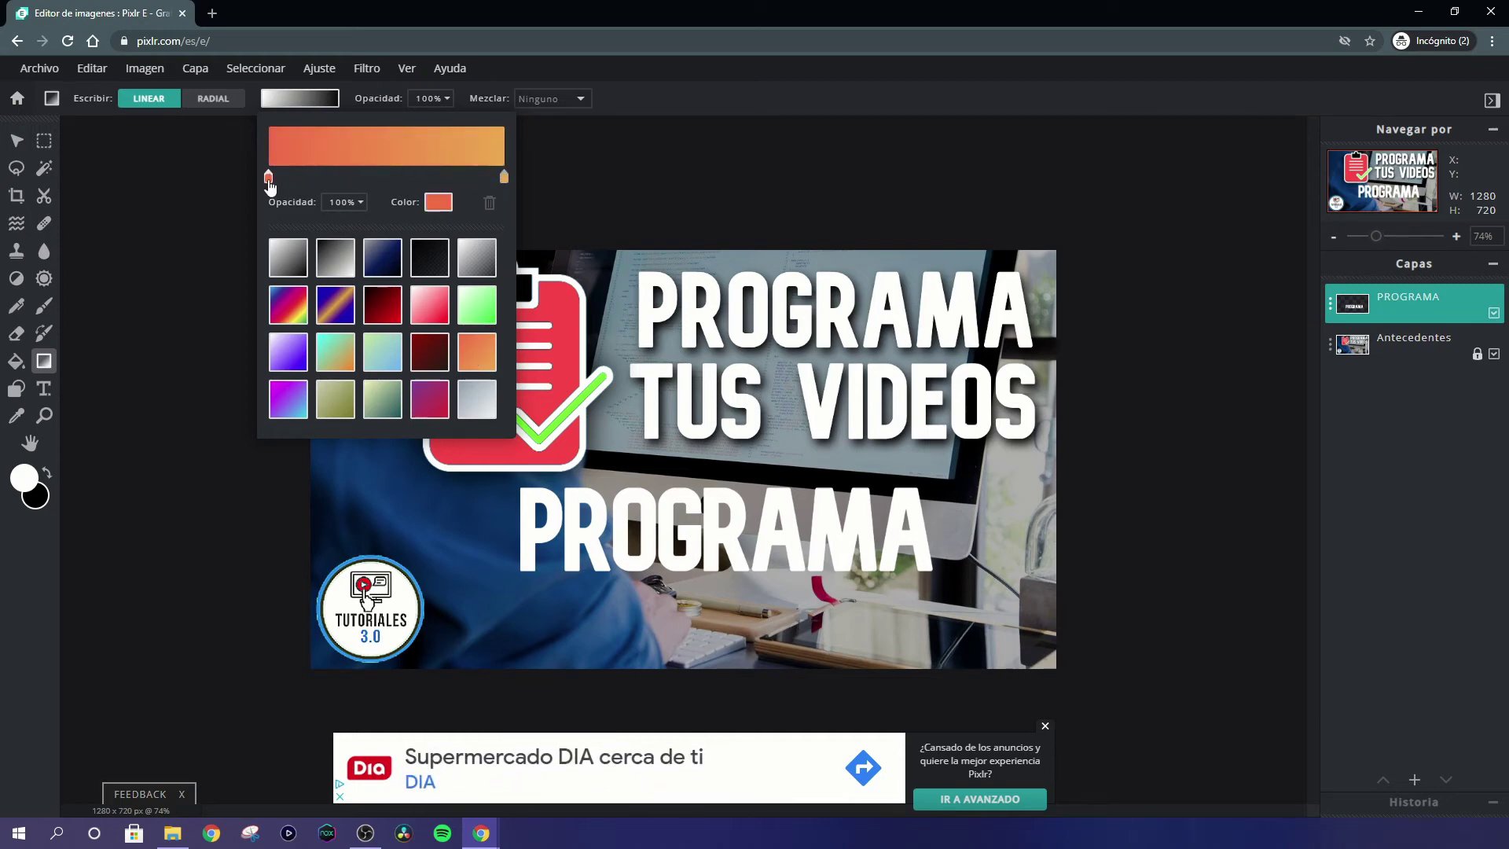
Change the gradient's left stop to a stronger red-orange
click(432, 204)
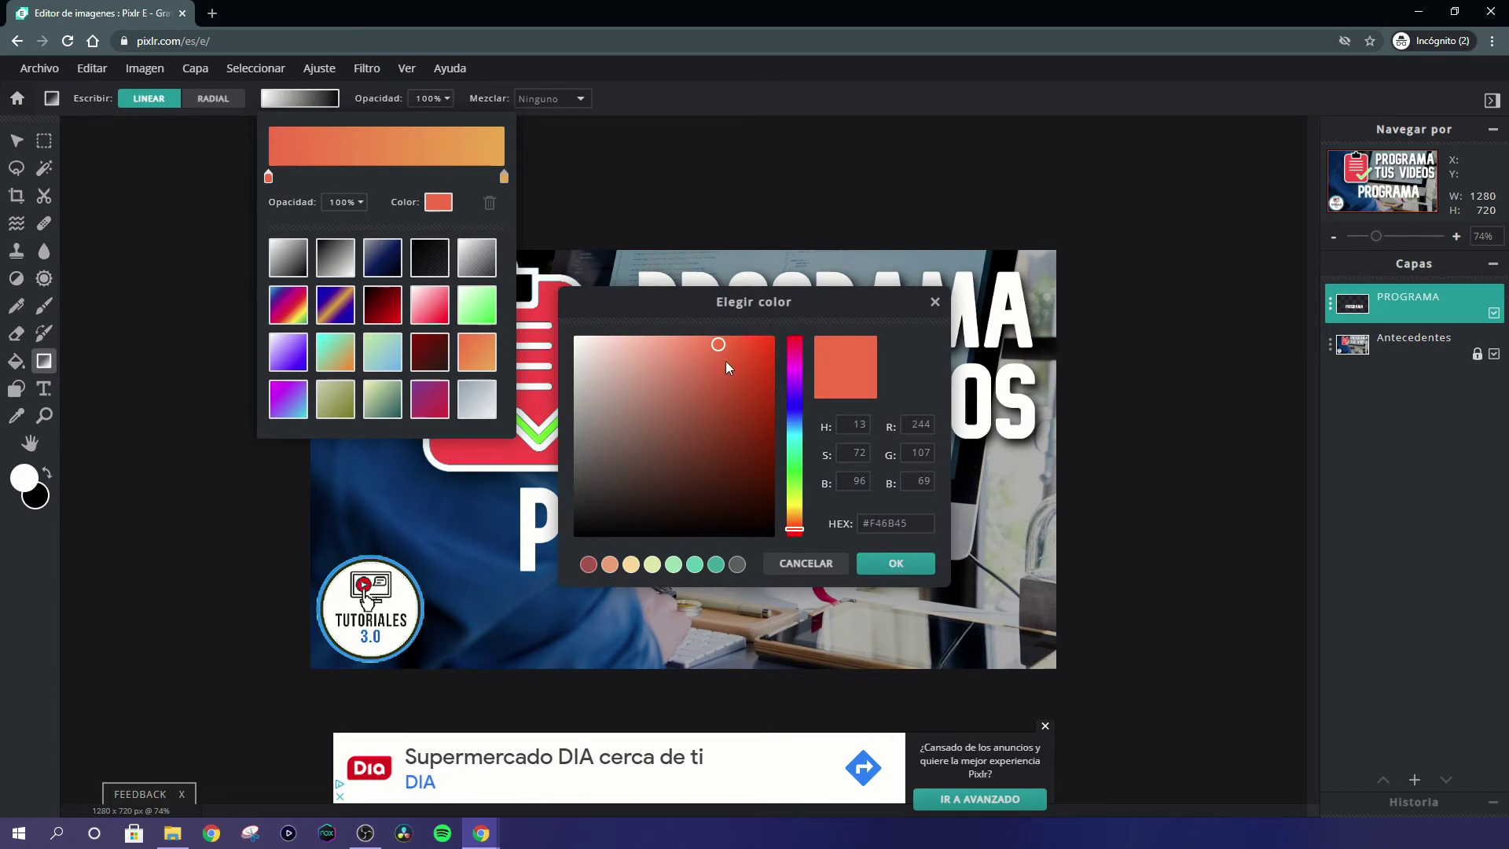
drag(731, 346, 755, 331)
click(895, 563)
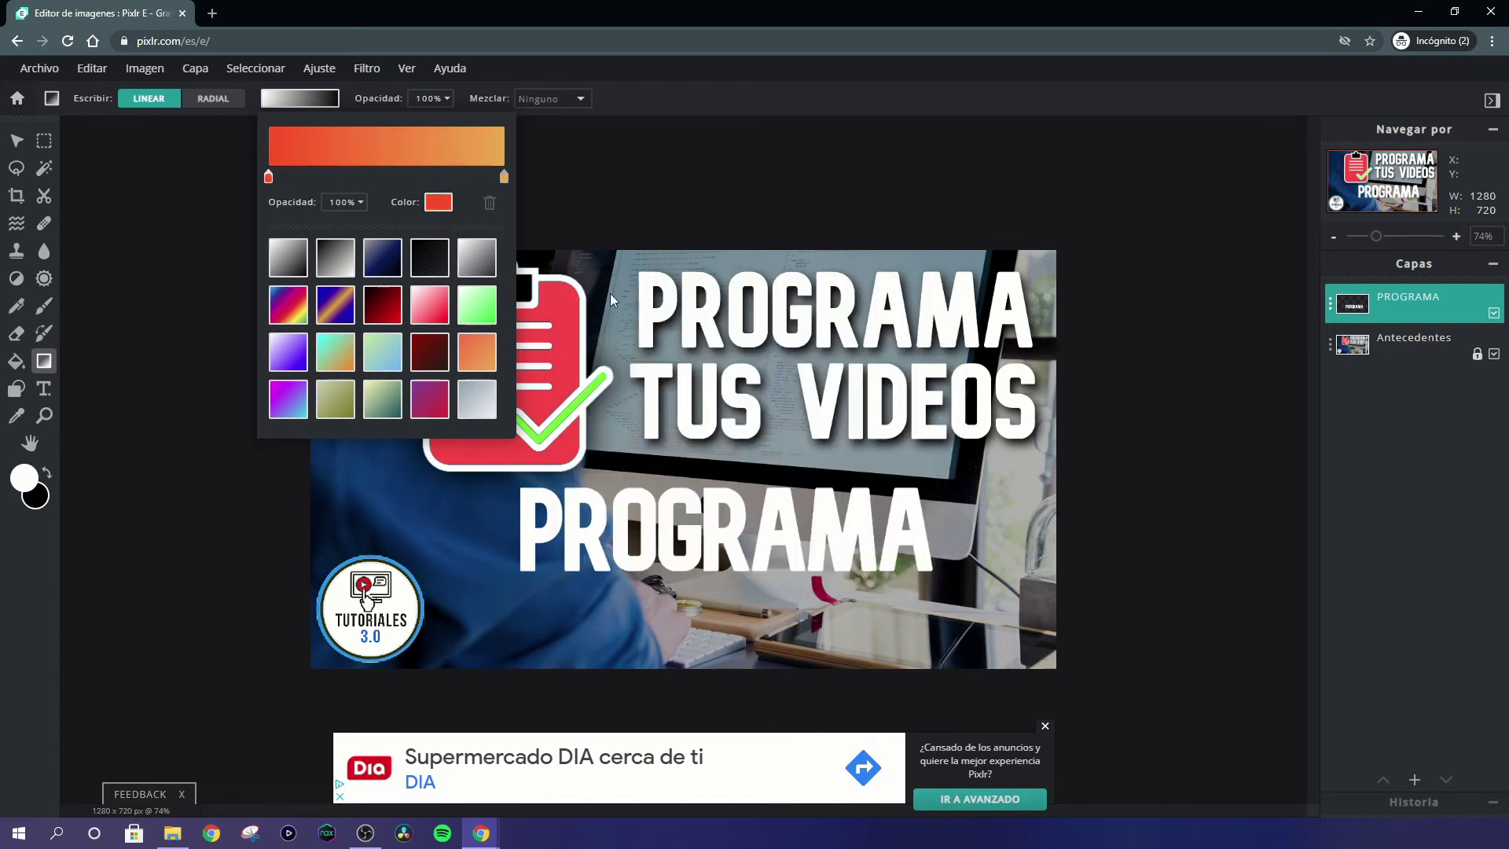
Change the gradient's right stop to a light peach-orange, #FFC474
click(504, 177)
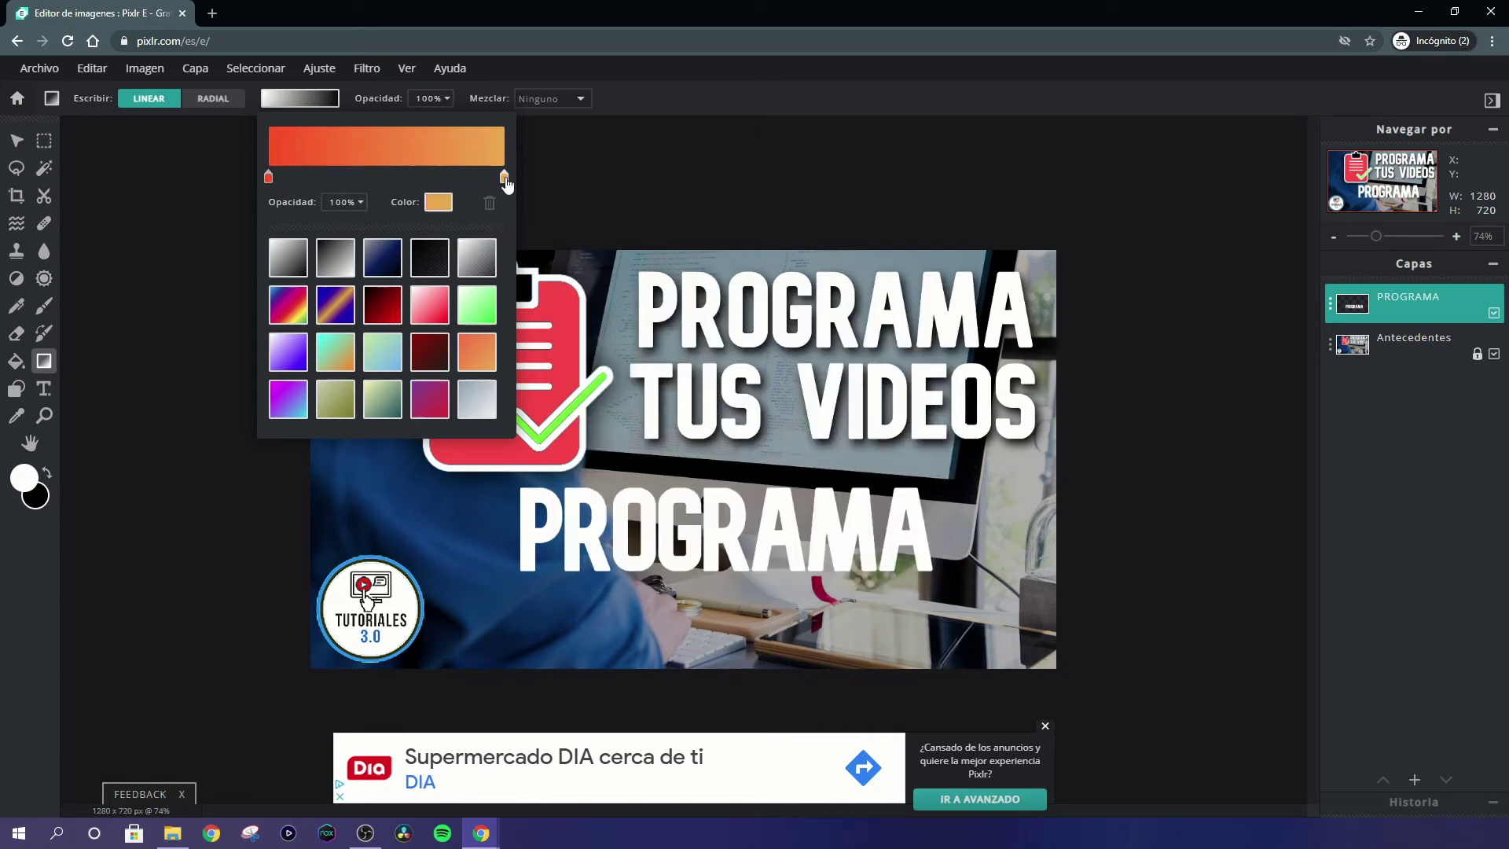
click(436, 203)
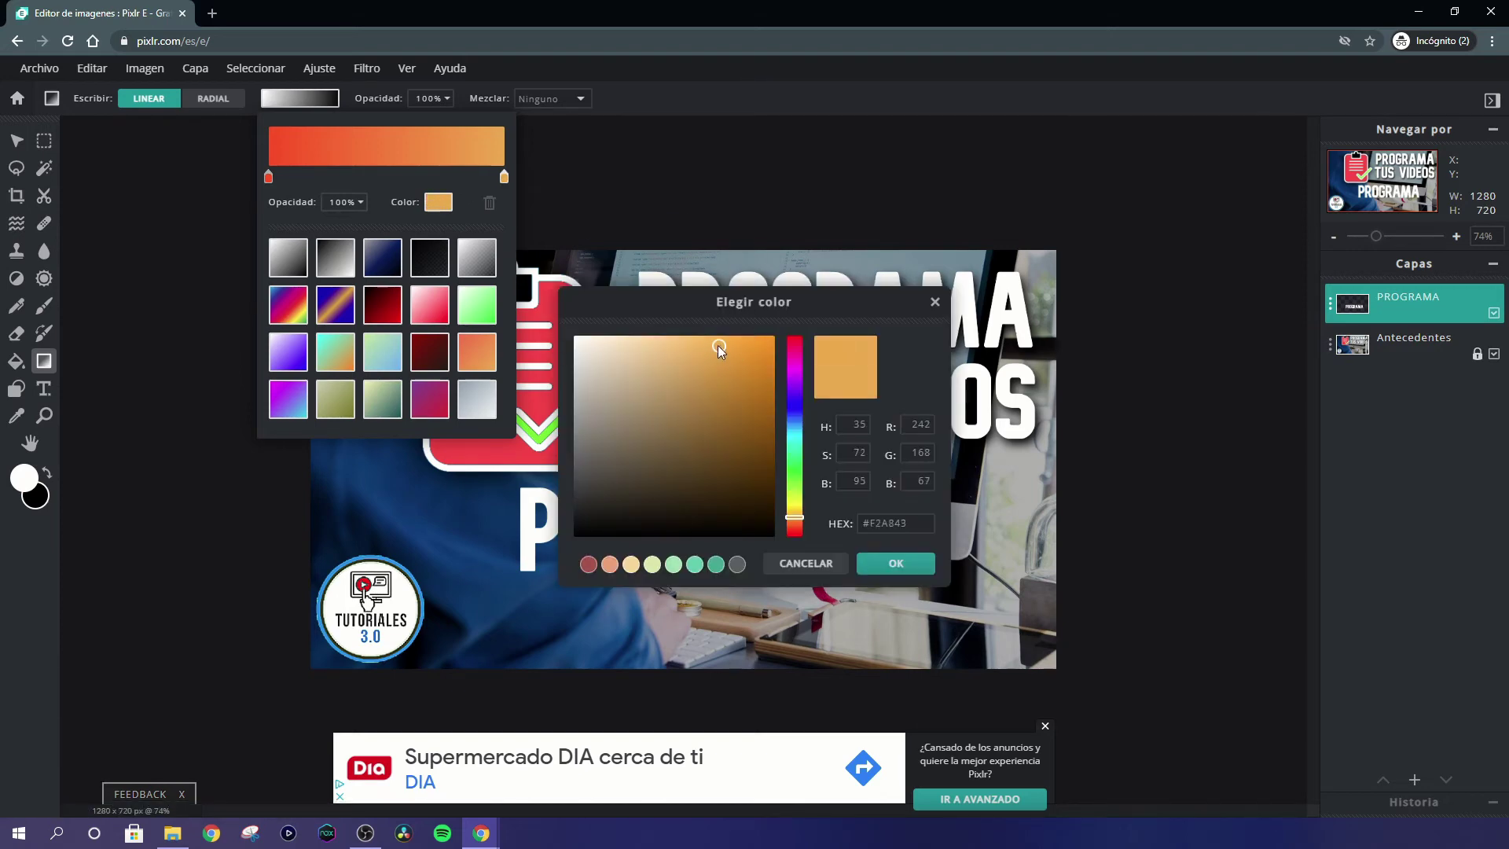
click(686, 336)
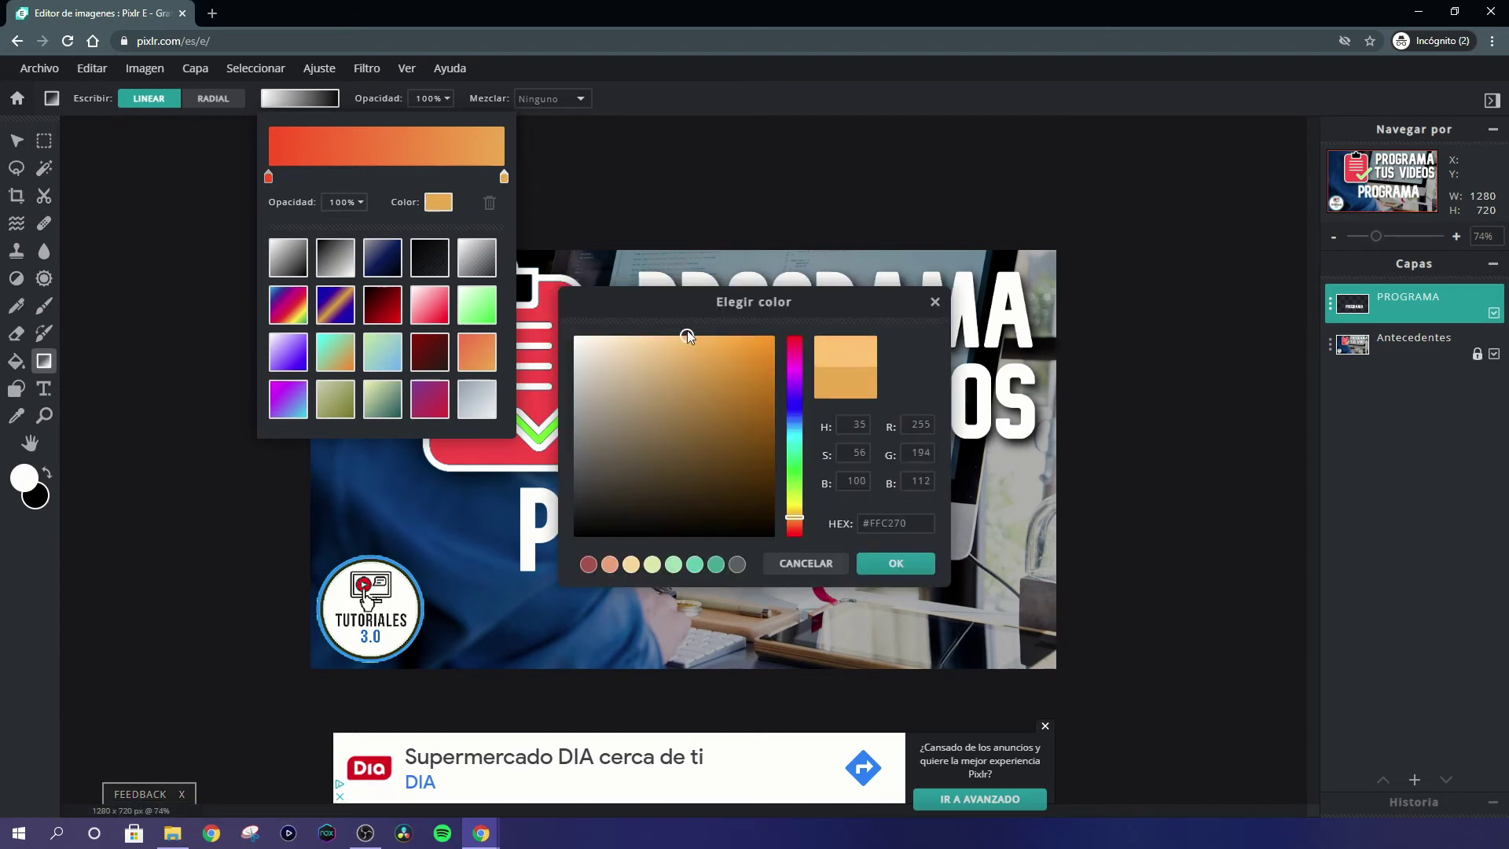
click(890, 564)
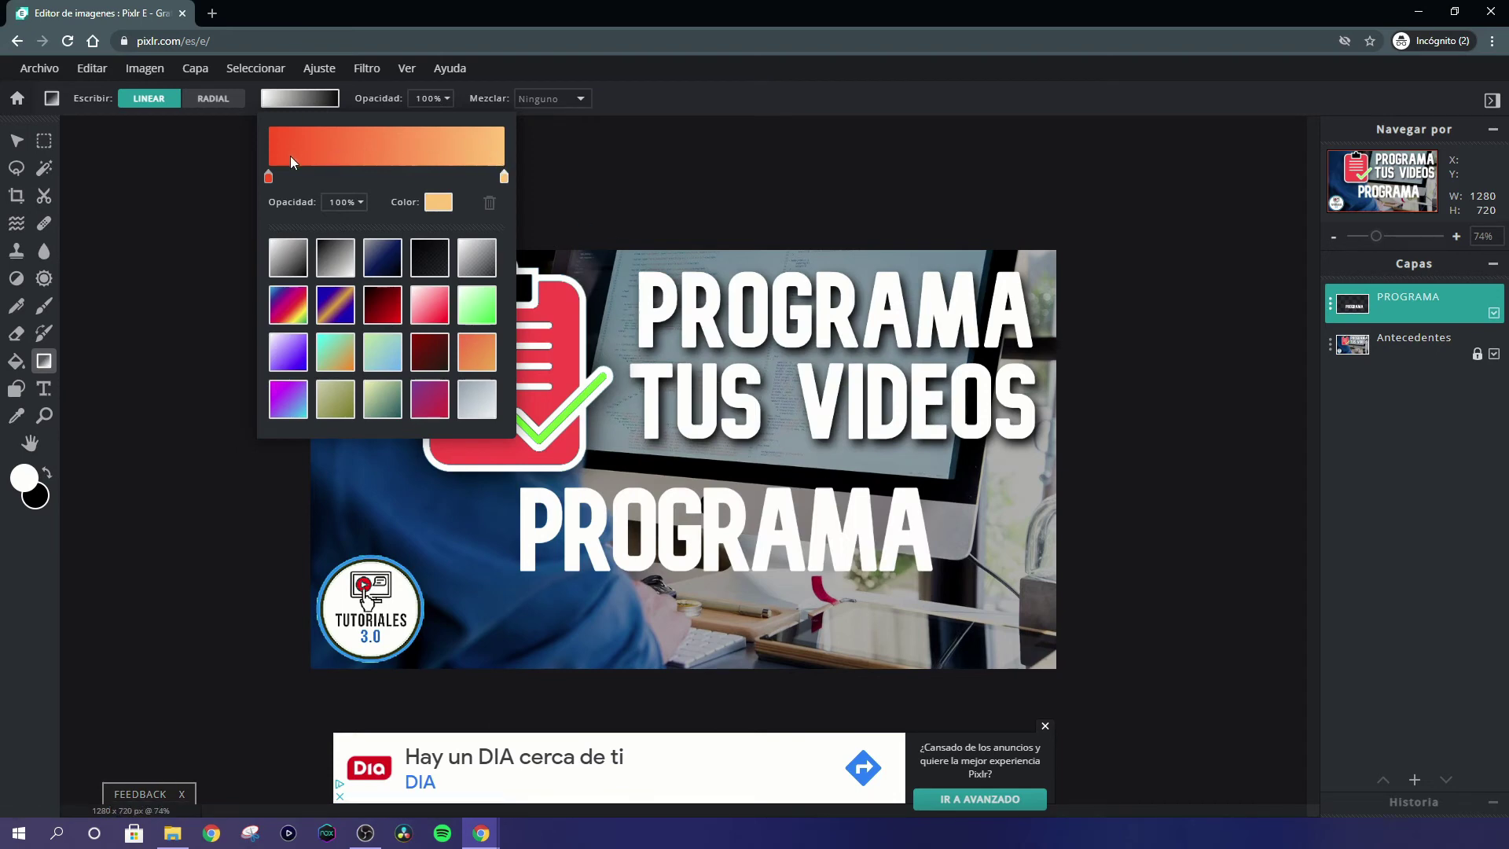
click(575, 176)
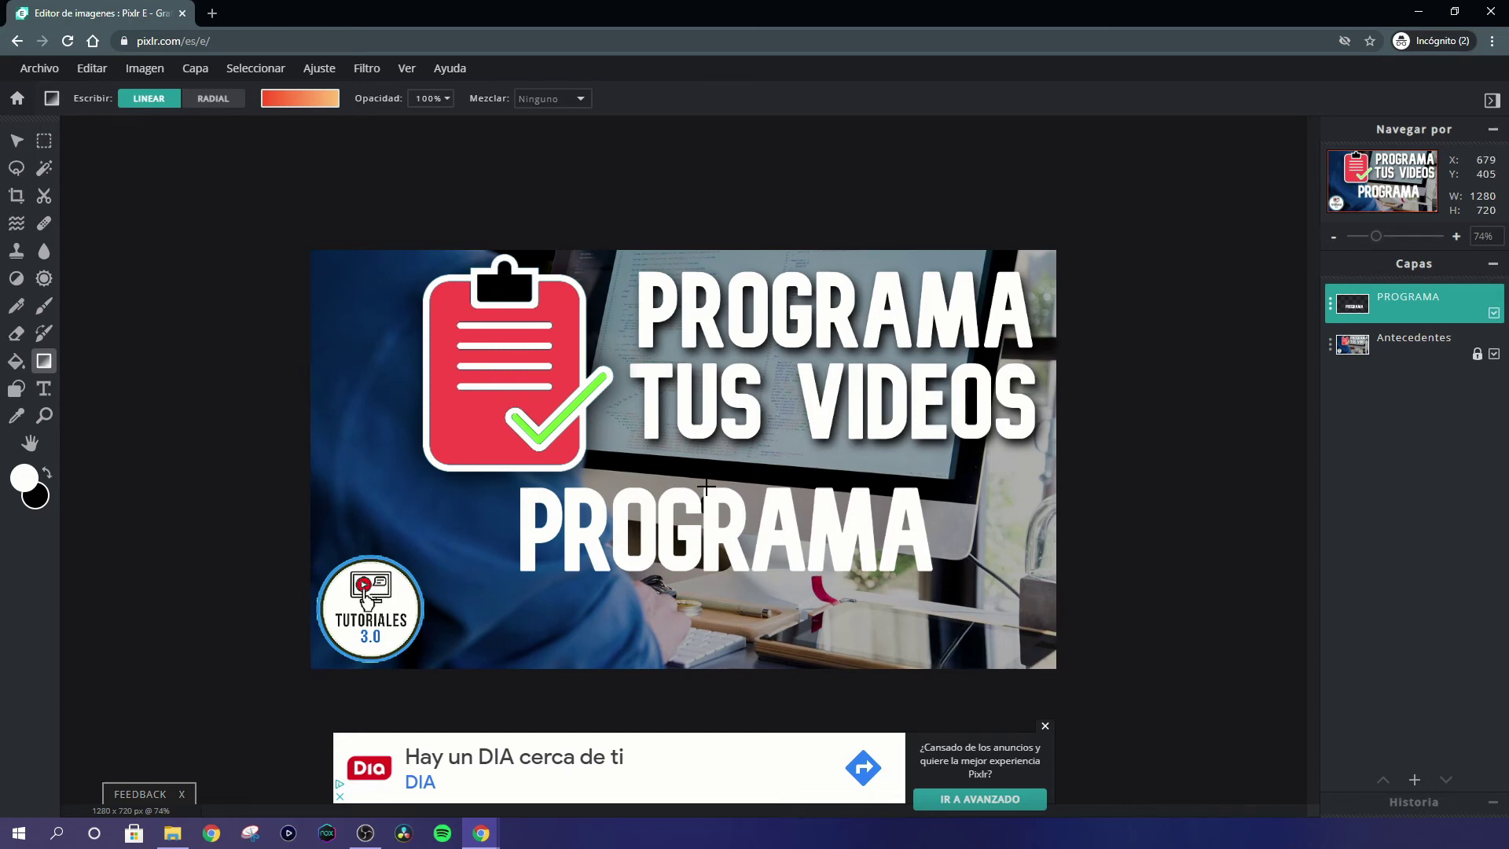
Undo a trial gradient that flooded the entire canvas
drag(706, 487, 706, 569)
drag(707, 569, 705, 569)
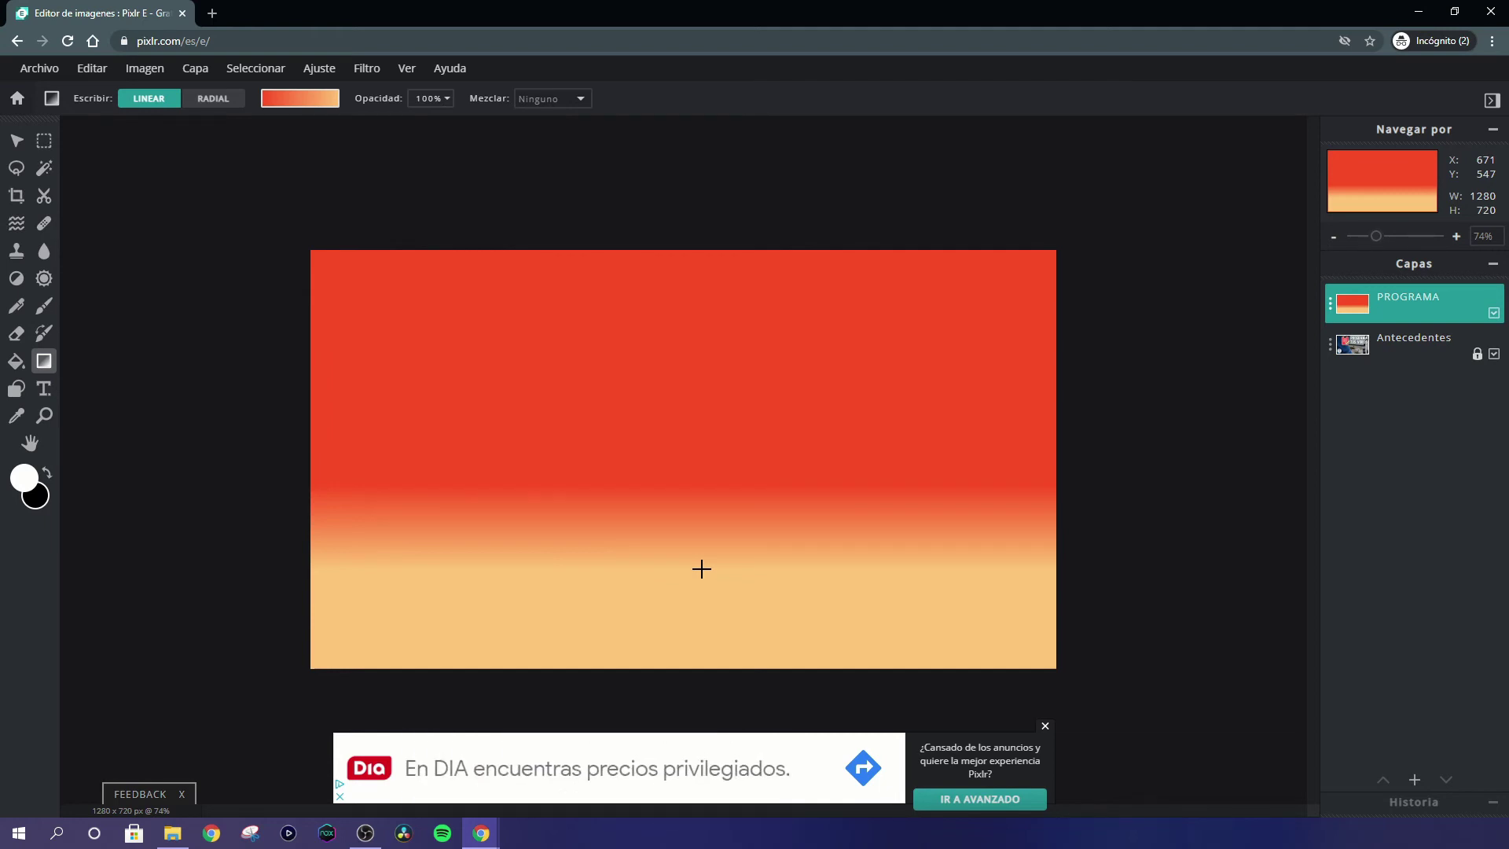
click(92, 69)
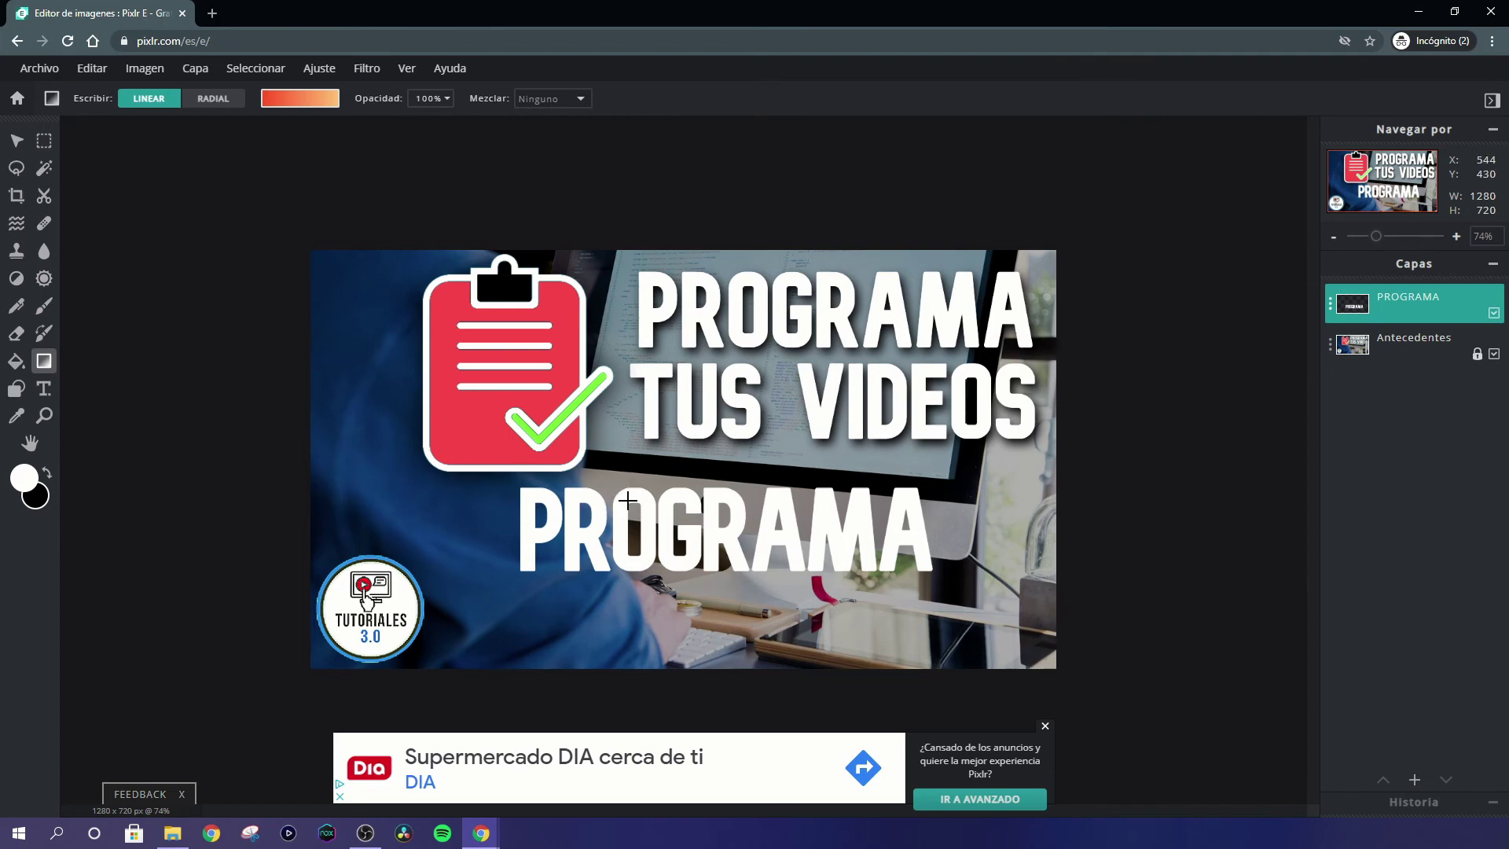
click(255, 68)
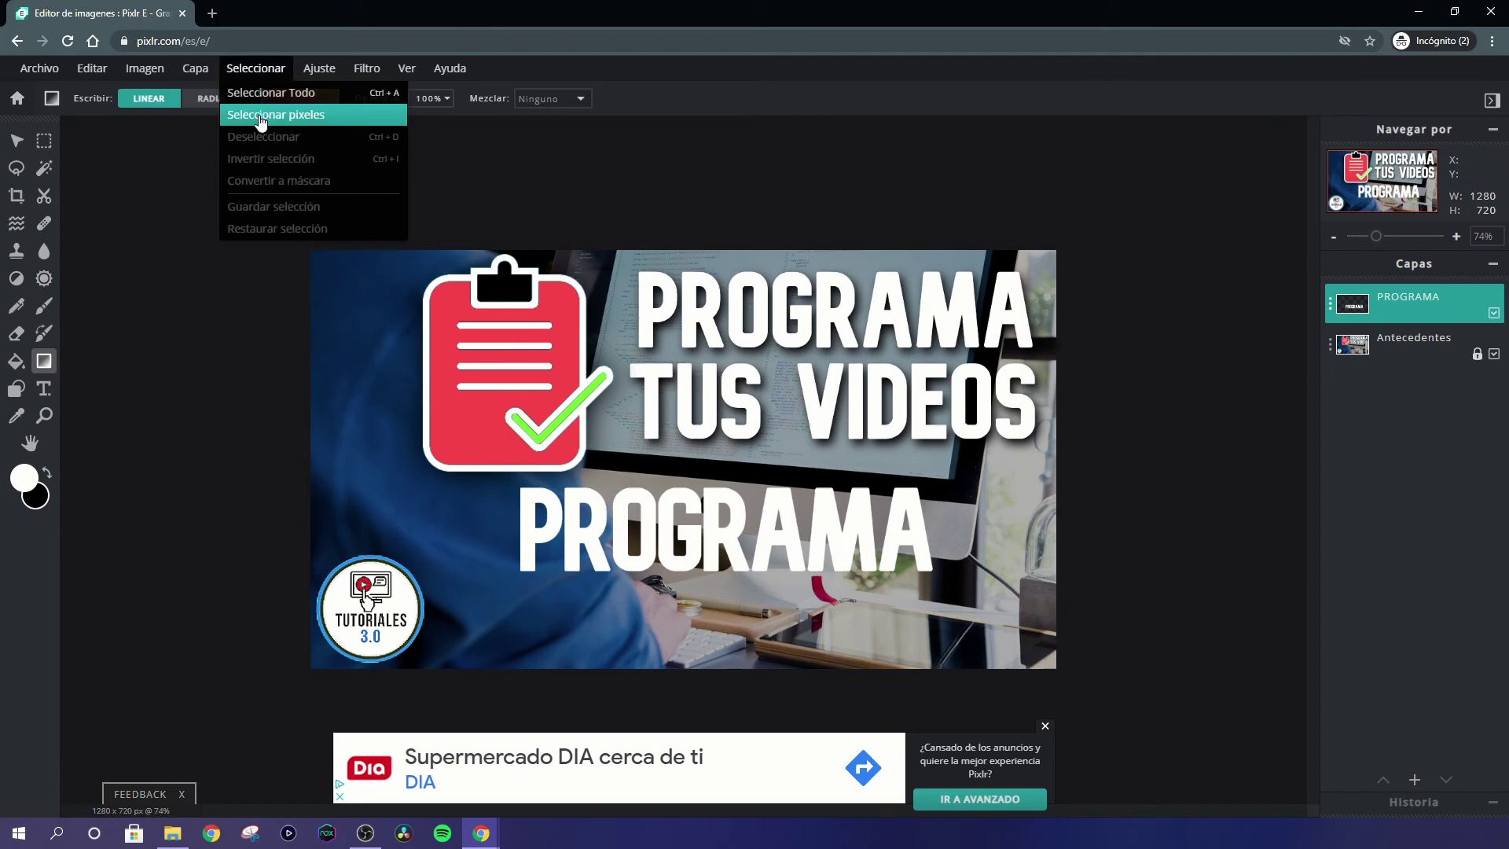
Select the PROGRAMA letter pixels and fill them top-to-bottom with the red-to-peach gradient
click(260, 115)
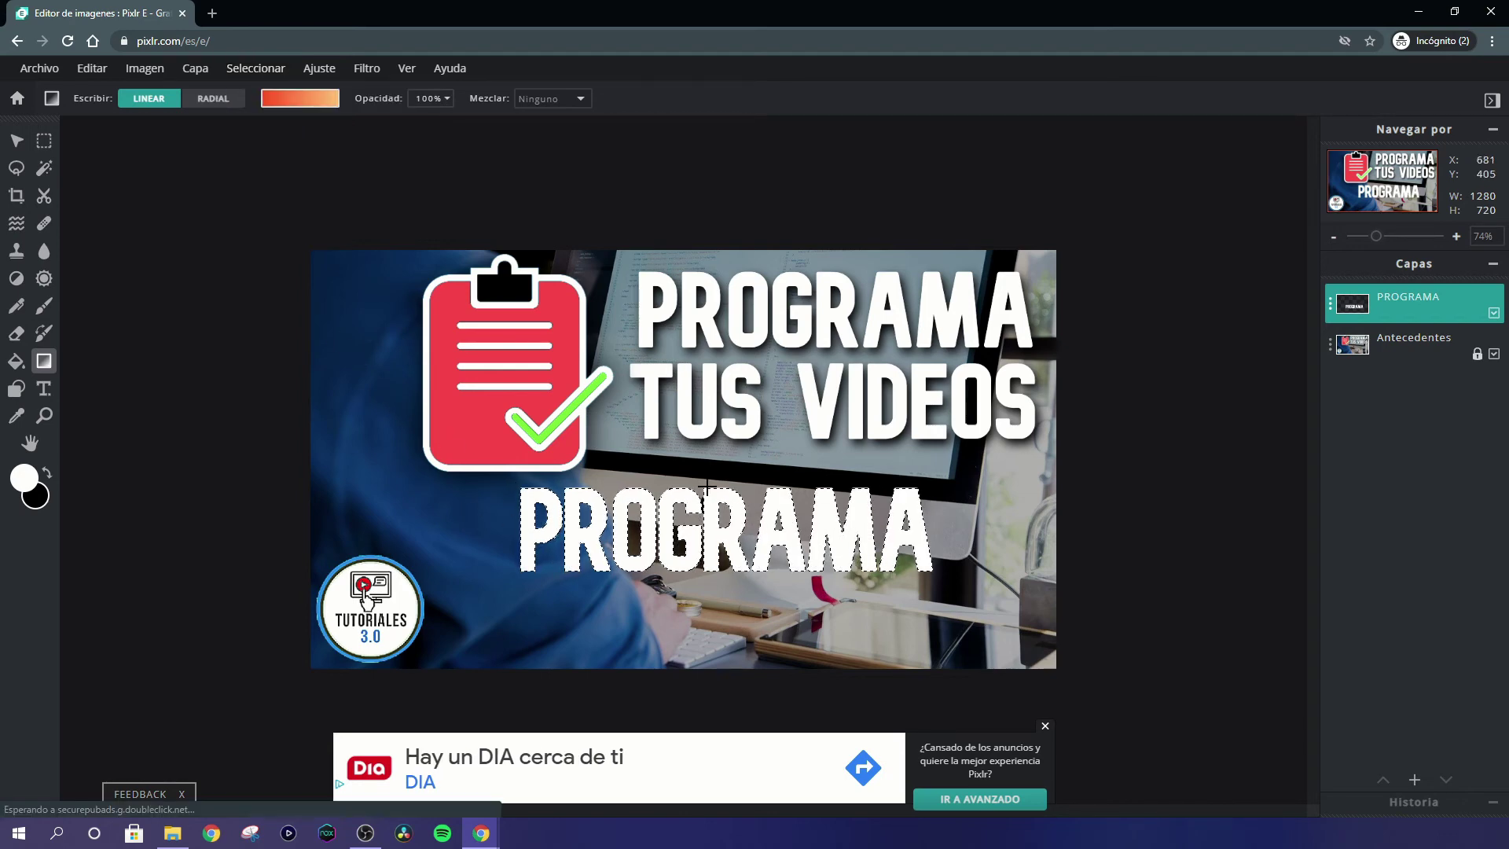
drag(707, 488, 709, 571)
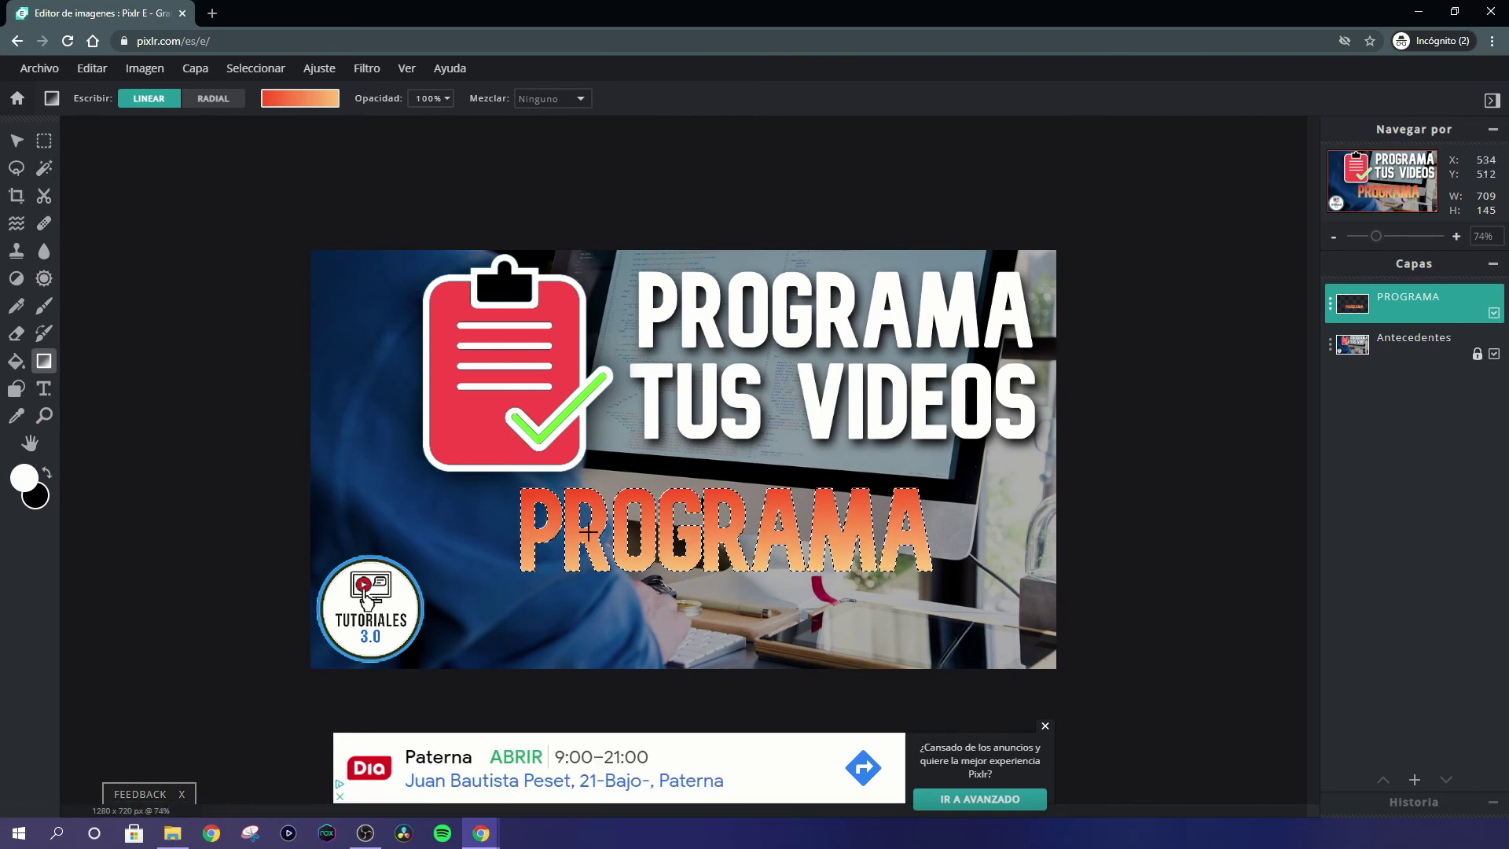
click(44, 142)
Deselect, then move and shrink the gradient PROGRAMA to cover the white top title above TUS VIDEOS
click(191, 163)
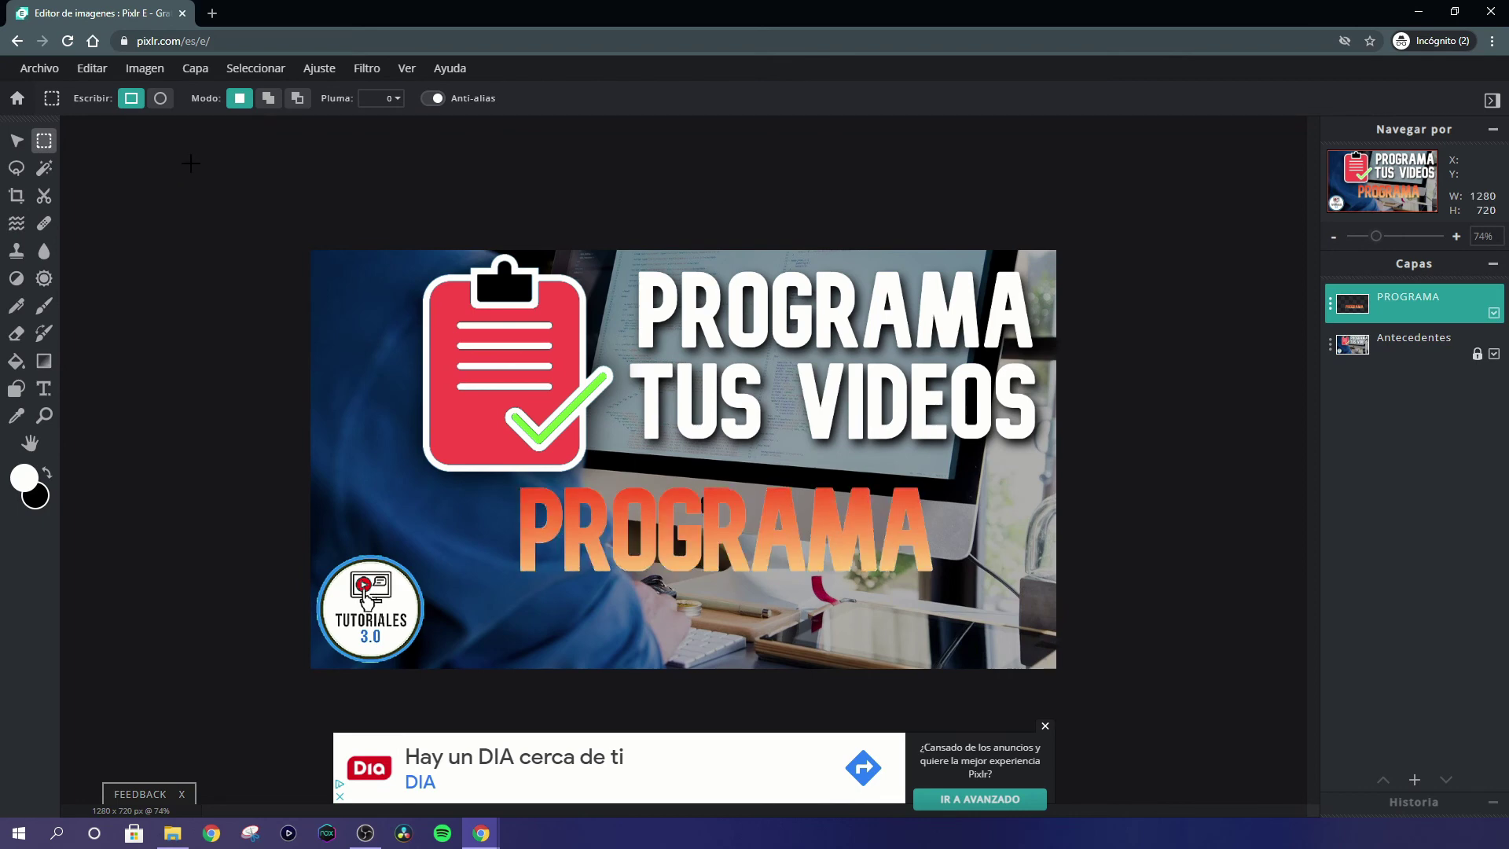
click(16, 142)
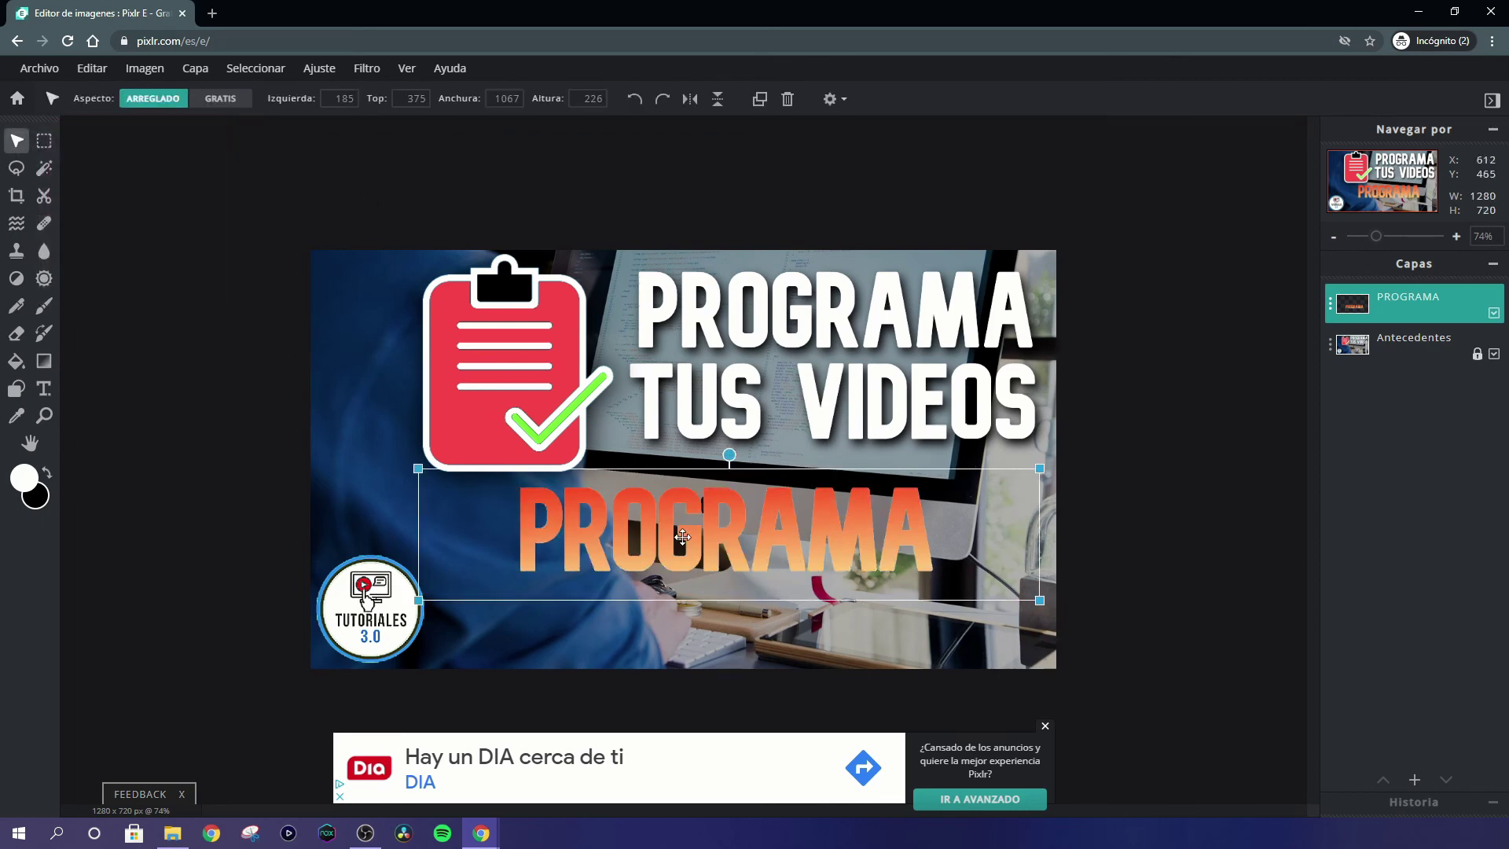
mouse_move(685, 529)
mouse_down()
mouse_move(717, 412)
mouse_move(677, 317)
mouse_up()
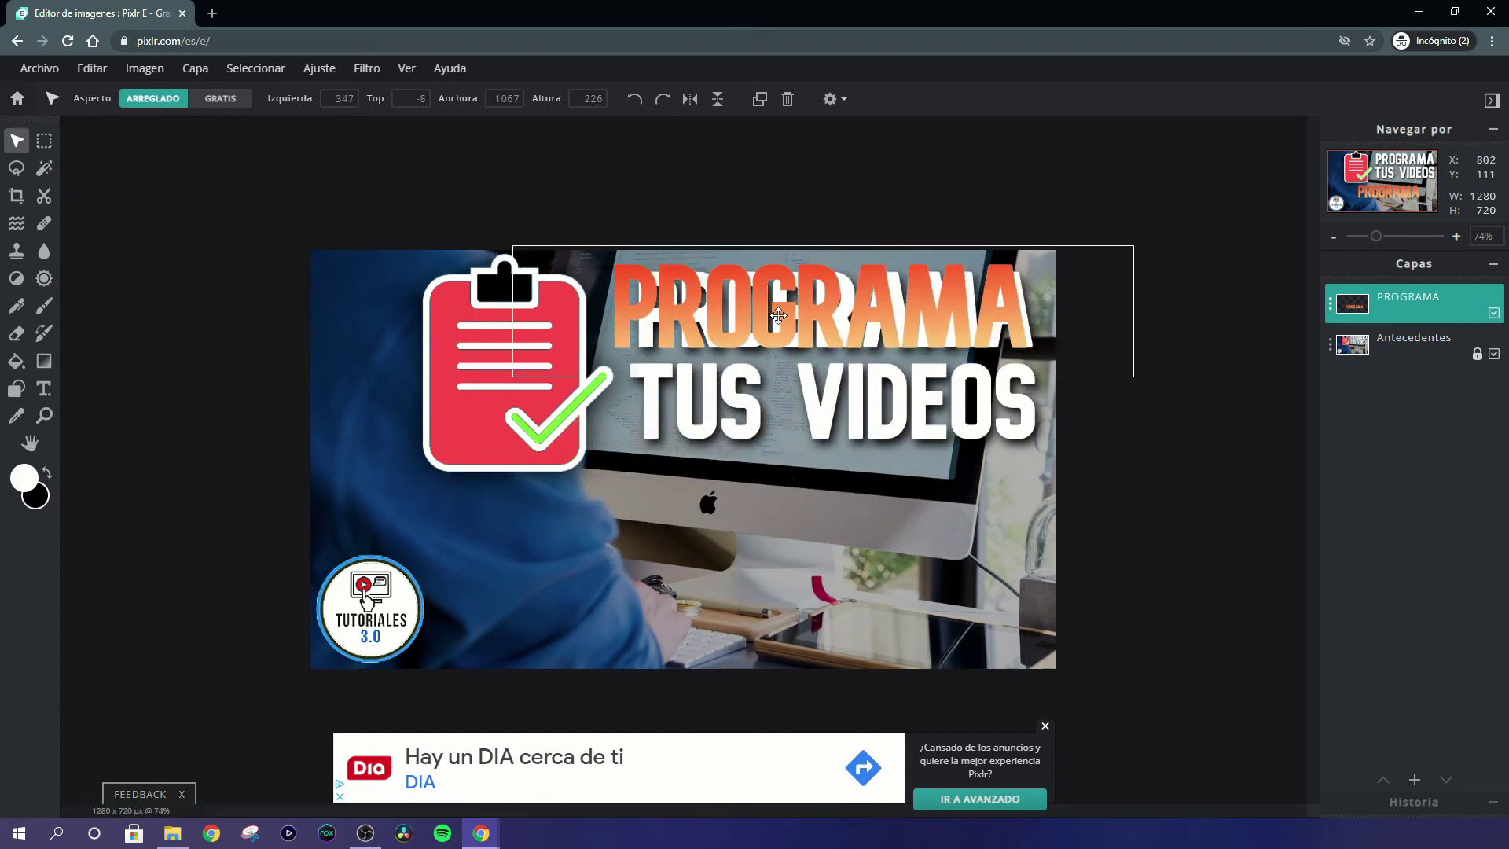
drag(1134, 245, 1104, 252)
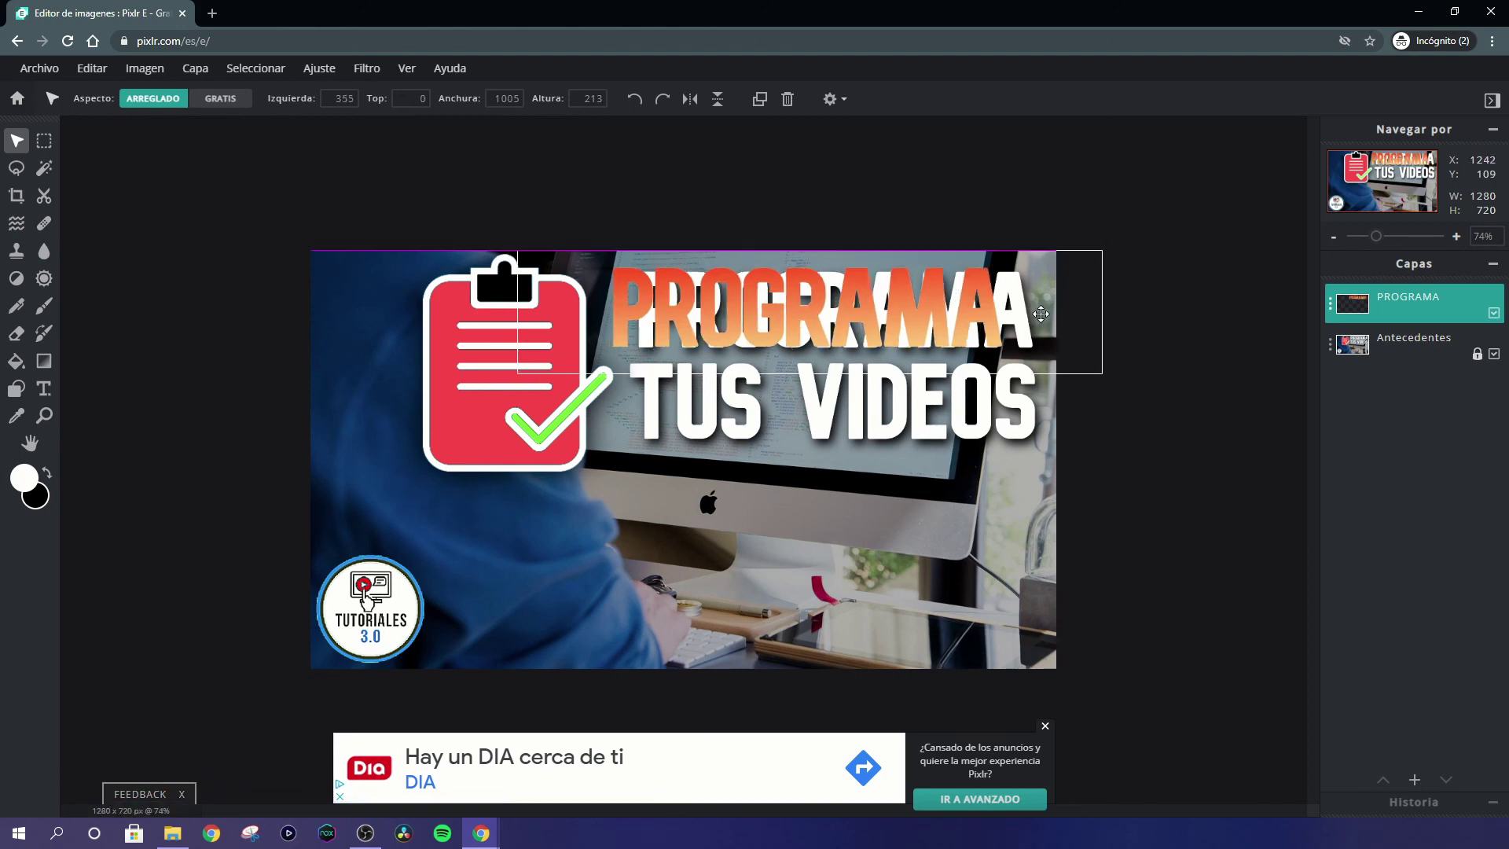
drag(1029, 313, 1061, 309)
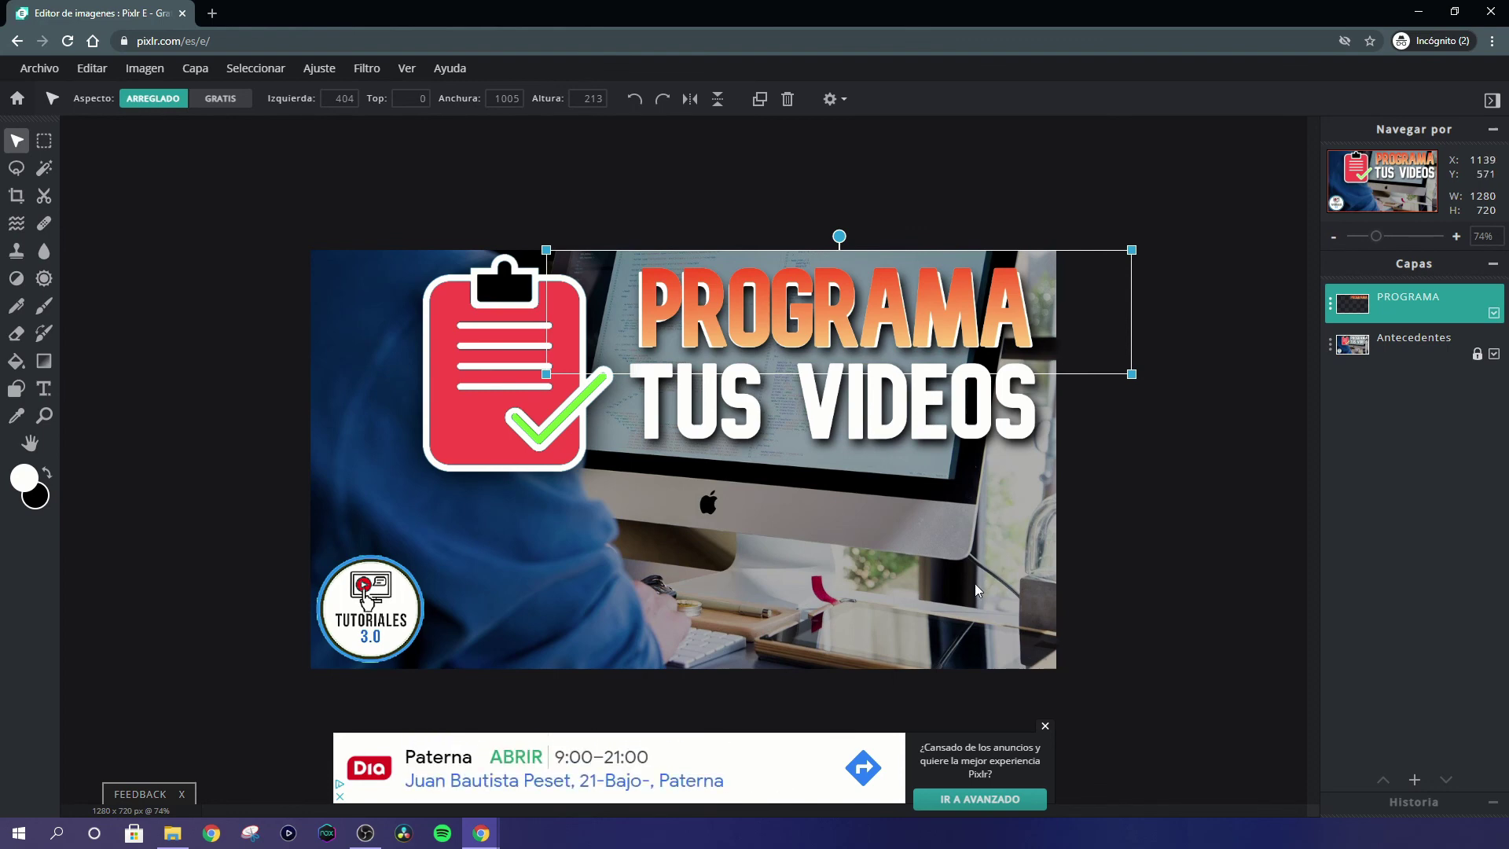
click(1093, 526)
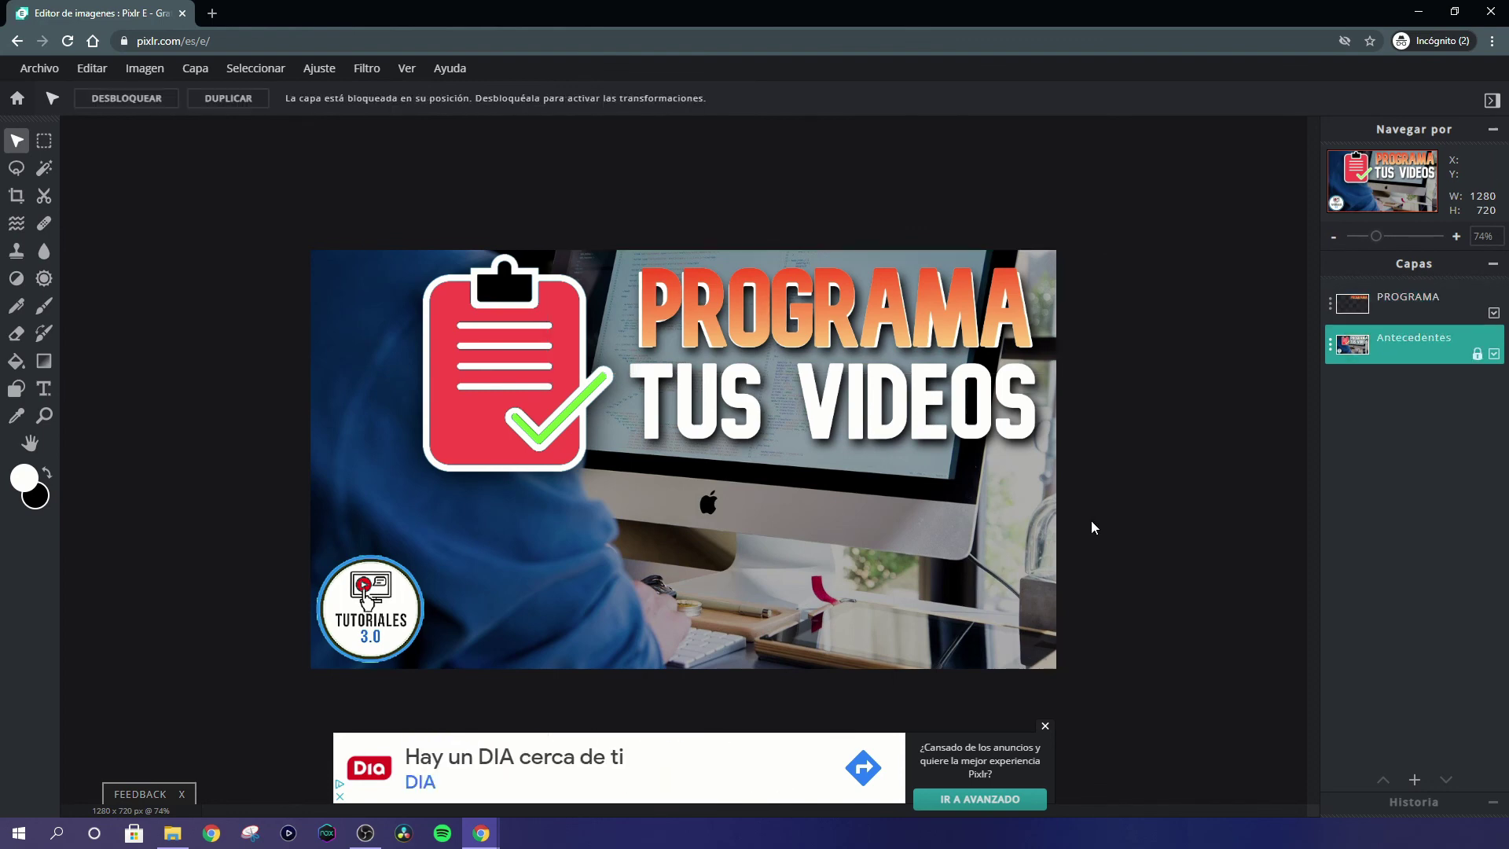